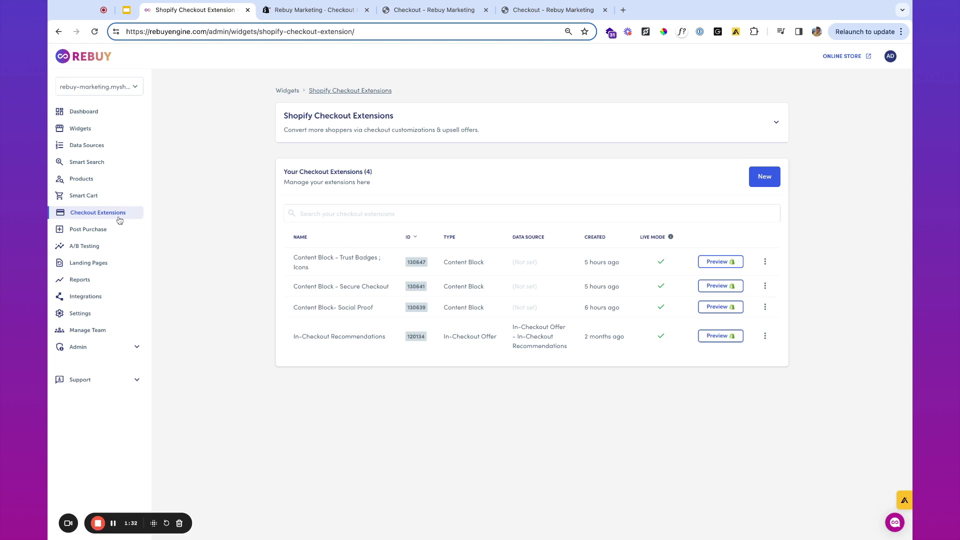
View the store's live checkout page with the $35.00 Rebuy Logo T-shirt in the order summary
{"action": "left_click", "coordinate": [434, 10]}
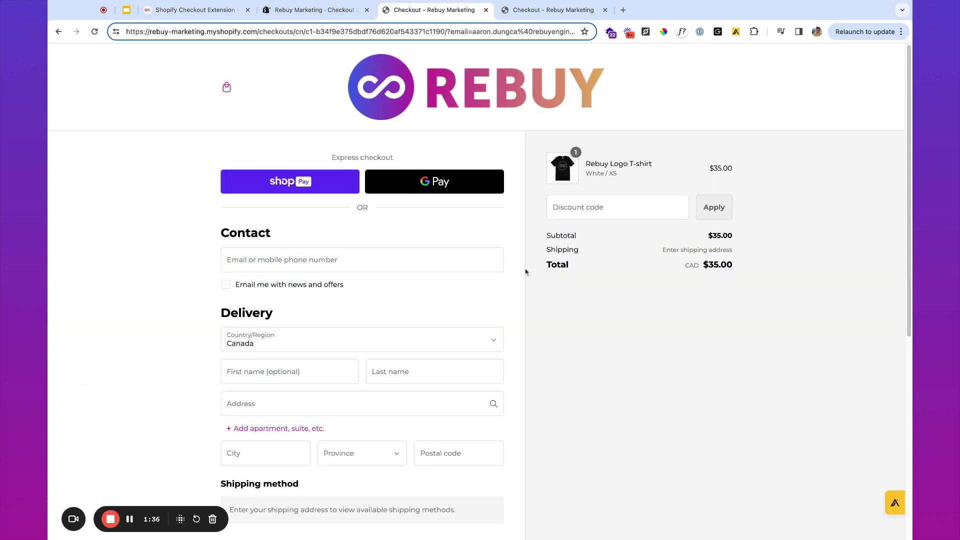
{"action": "scroll", "coordinate": [525, 278], "scroll_direction": "down", "scroll_amount": 7}
{"action": "scroll", "coordinate": [526, 277], "scroll_direction": "up", "scroll_amount": 7}
{"action": "left_click", "coordinate": [537, 10]}
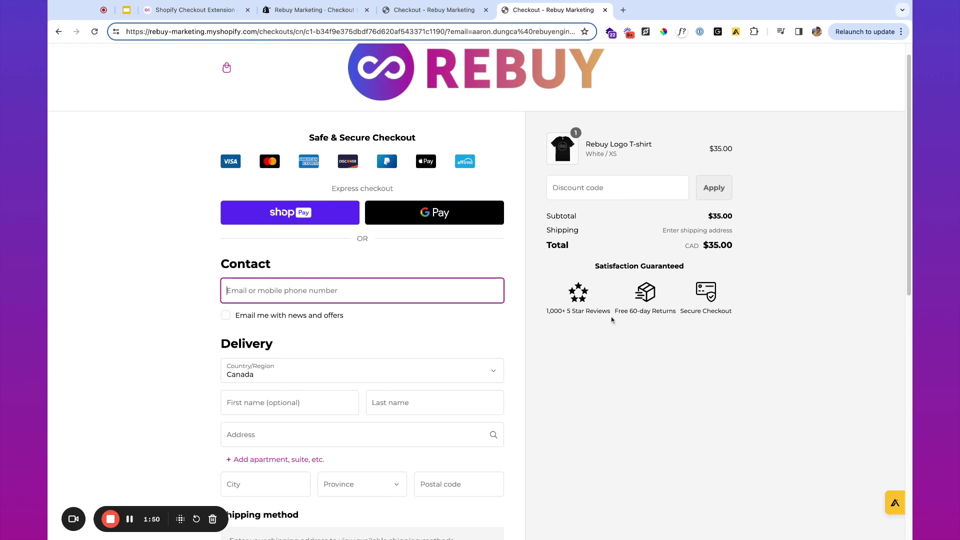
{"action": "scroll", "coordinate": [611, 317], "scroll_direction": "down", "scroll_amount": 7}
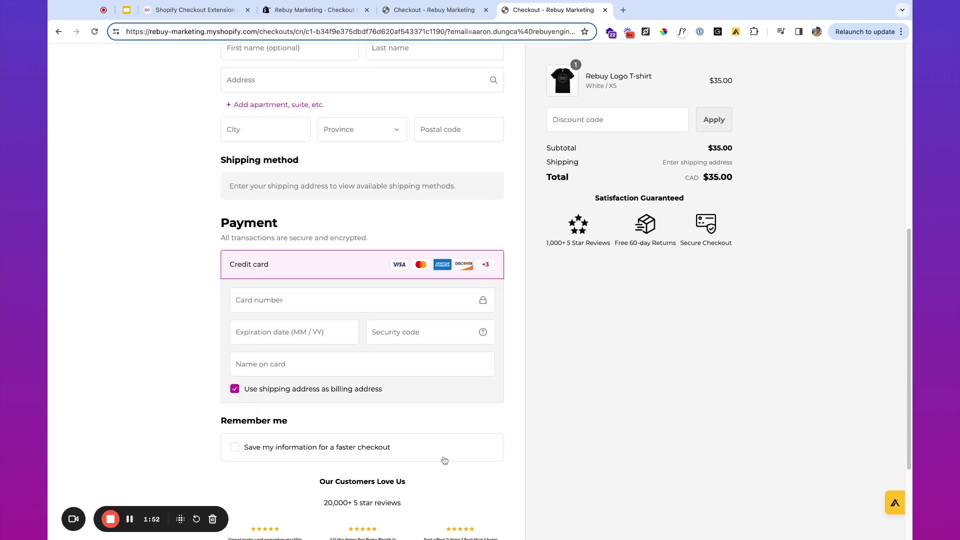
{"action": "scroll", "coordinate": [385, 440], "scroll_direction": "down", "scroll_amount": 3}
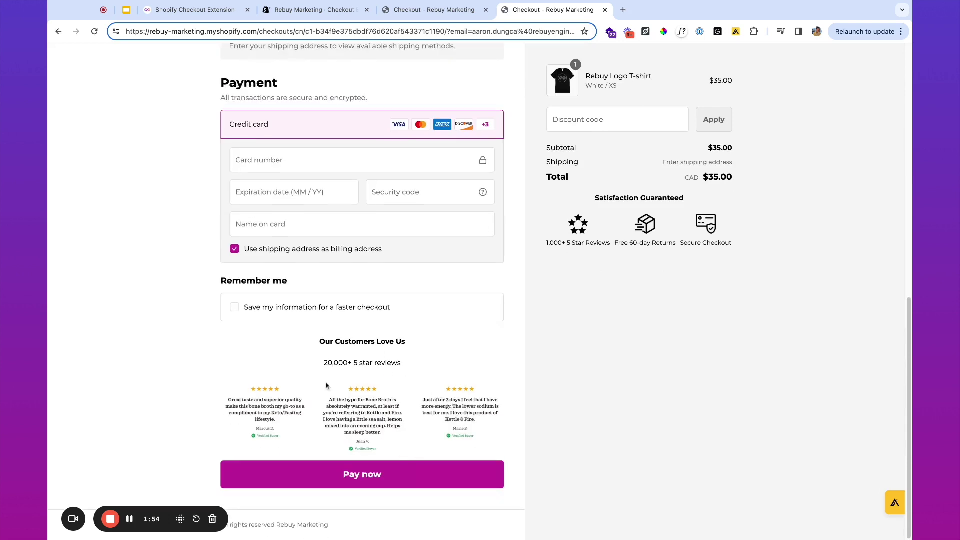
{"action": "left_click", "coordinate": [175, 14]}
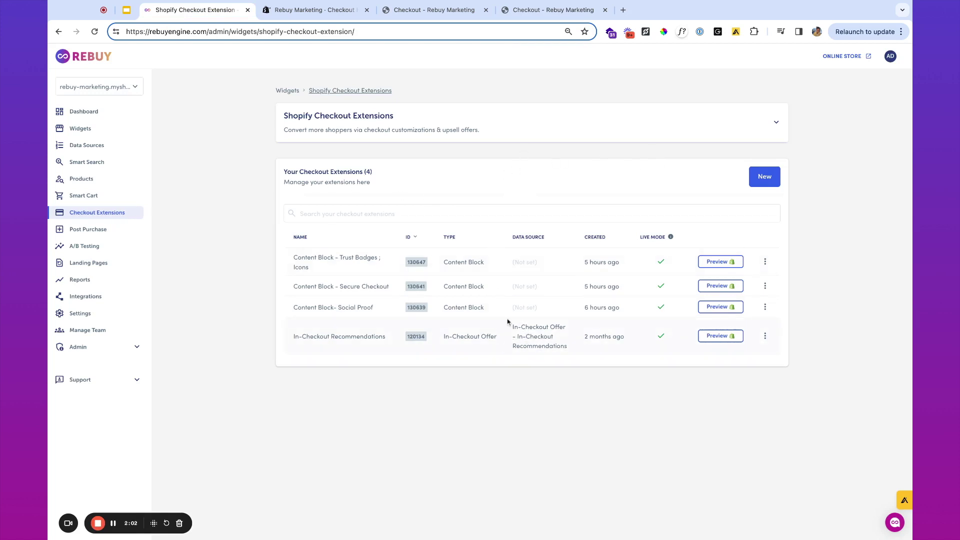
Create a new Content Block checkout widget named 'Featured On Social Proof'
{"action": "left_click", "coordinate": [772, 124]}
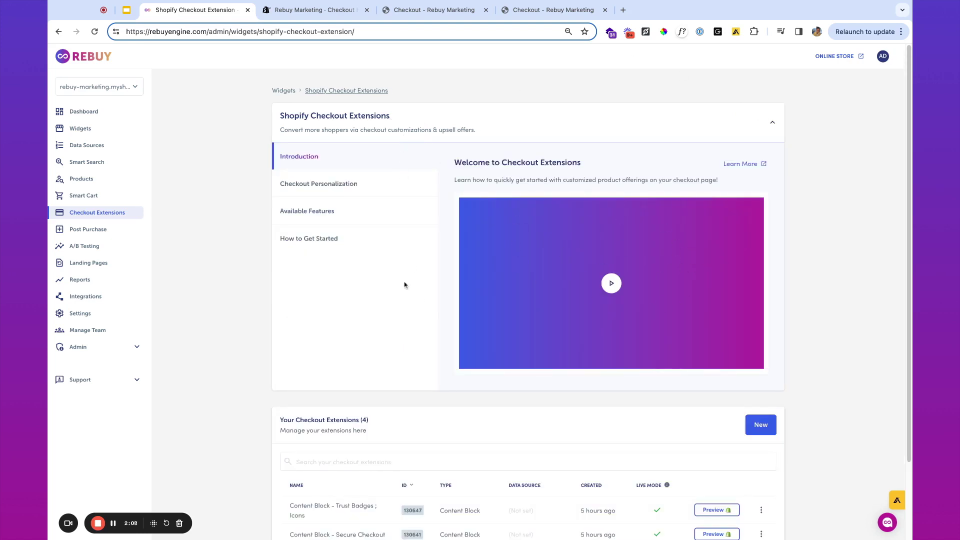
{"action": "scroll", "coordinate": [380, 284], "scroll_direction": "down", "scroll_amount": 2}
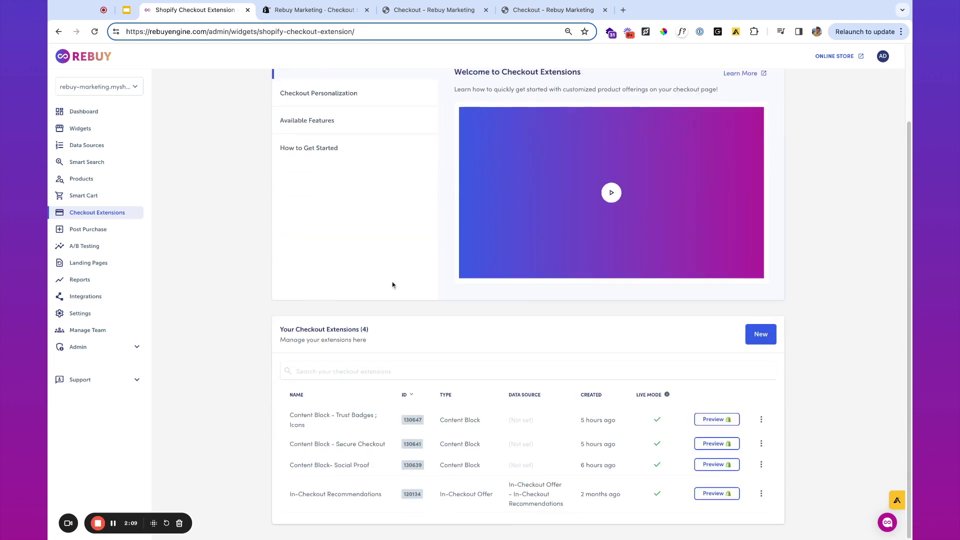
{"action": "left_click", "coordinate": [769, 337]}
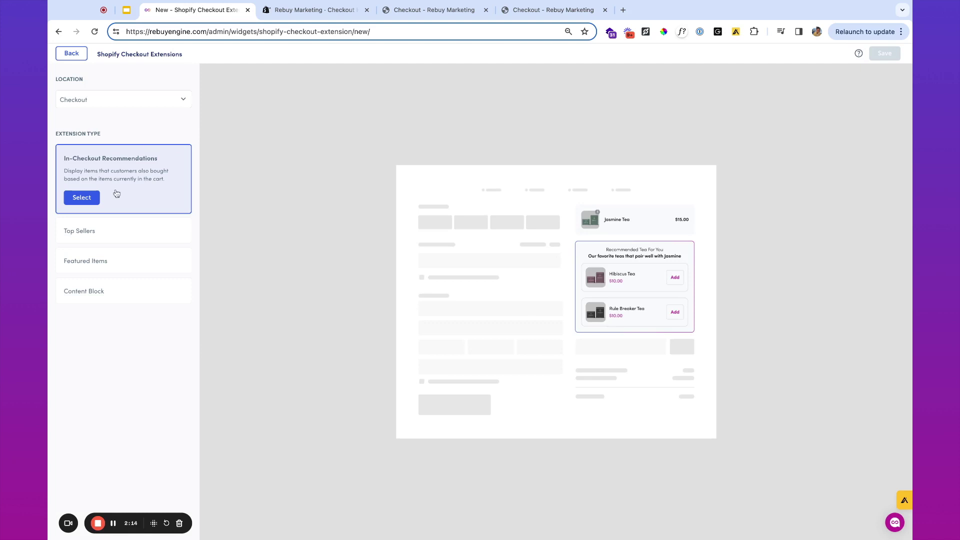
{"action": "left_click", "coordinate": [134, 298]}
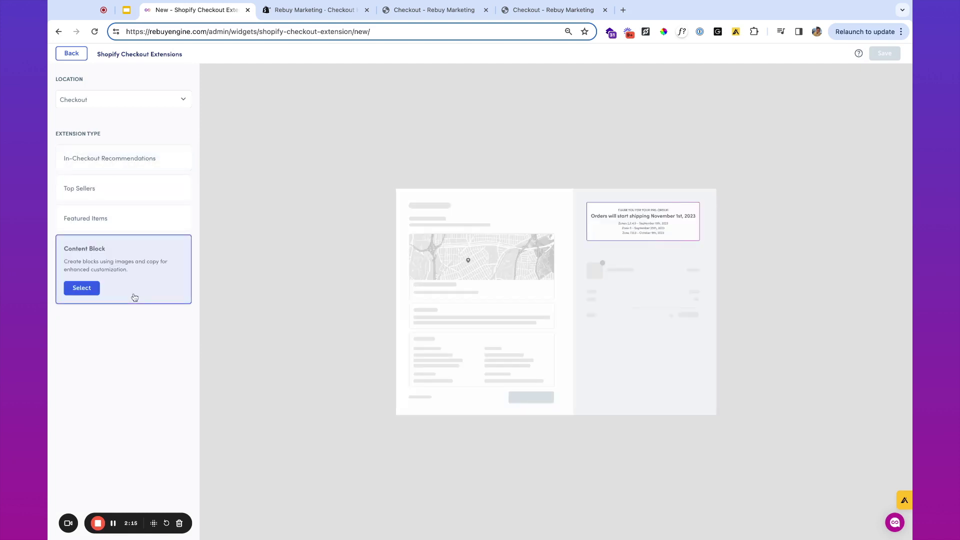
{"action": "left_click", "coordinate": [92, 288]}
{"action": "triple_click", "coordinate": [413, 226]}
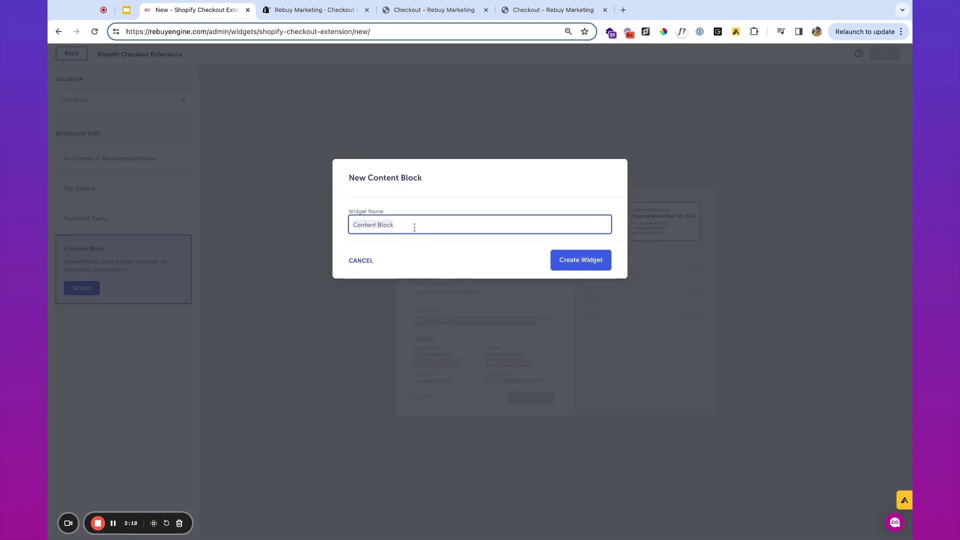
{"action": "type", "text": "Featured On S"}
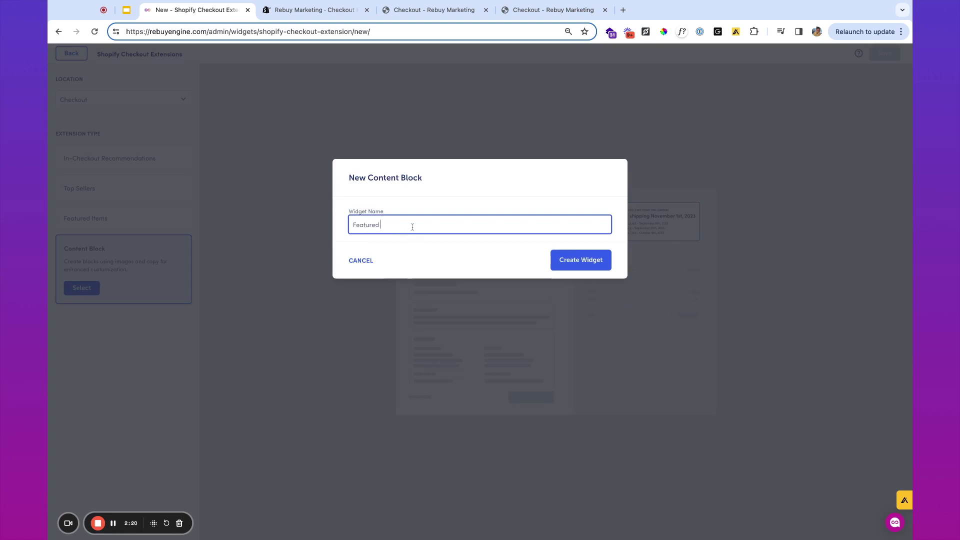
{"action": "type", "text": "ocial Proof"}
{"action": "left_click", "coordinate": [575, 259]}
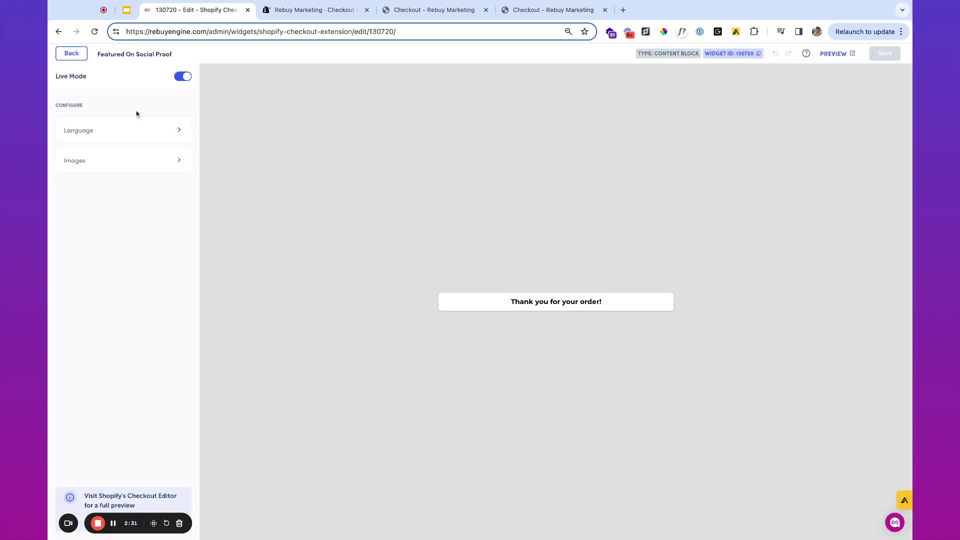
Replace the block title with 'Featured on some of the most trustworthy sources'
{"action": "left_click", "coordinate": [141, 125]}
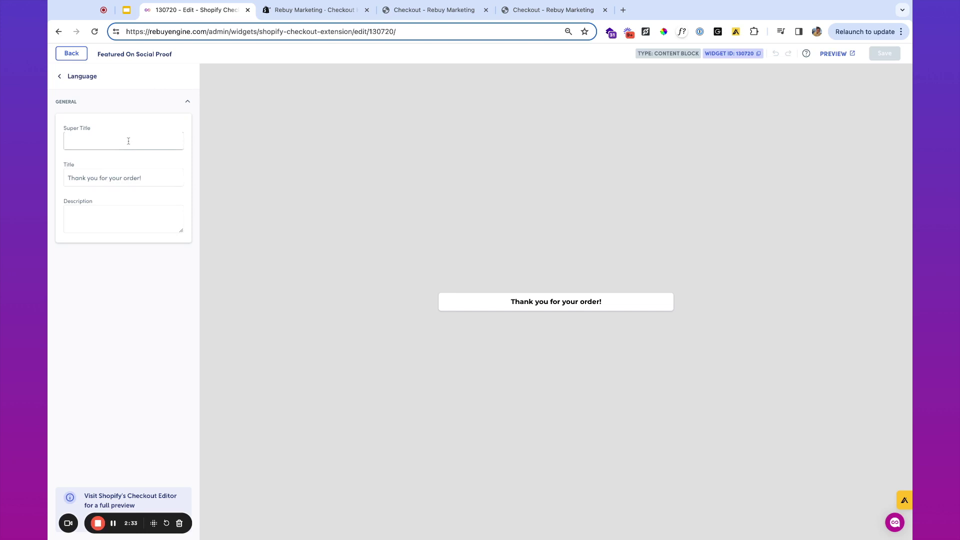
{"action": "double_click", "coordinate": [125, 182]}
{"action": "triple_click", "coordinate": [125, 181]}
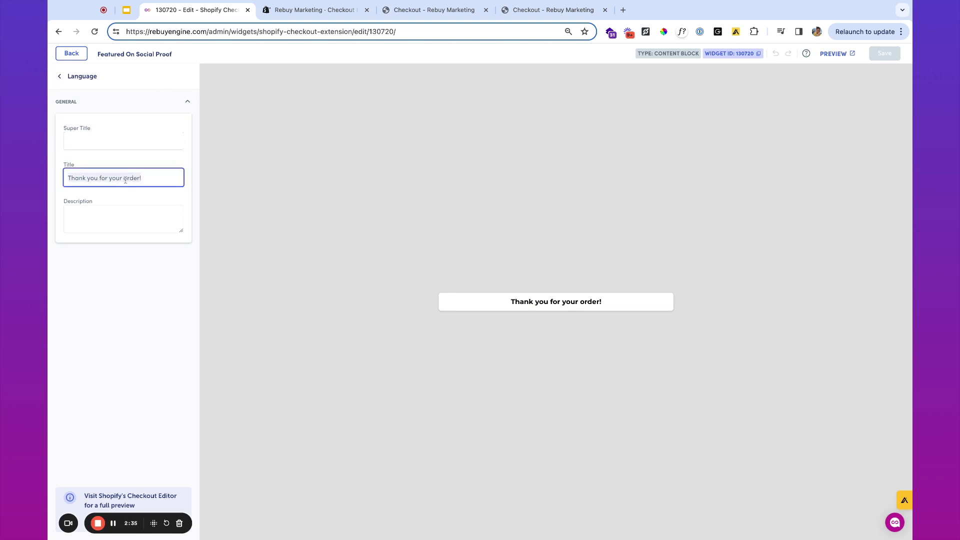
{"action": "type", "text": "Featured on so"}
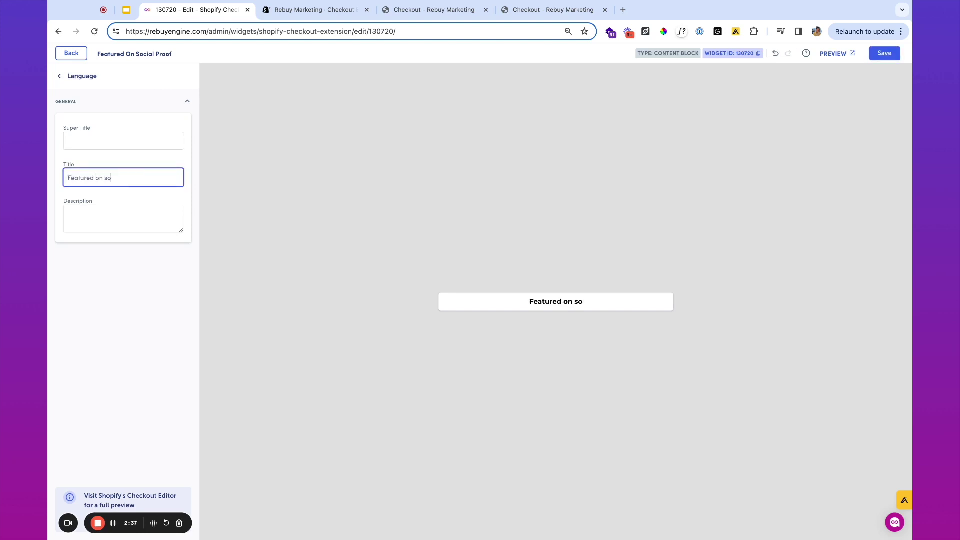
{"action": "type", "text": "me of the most trust"}
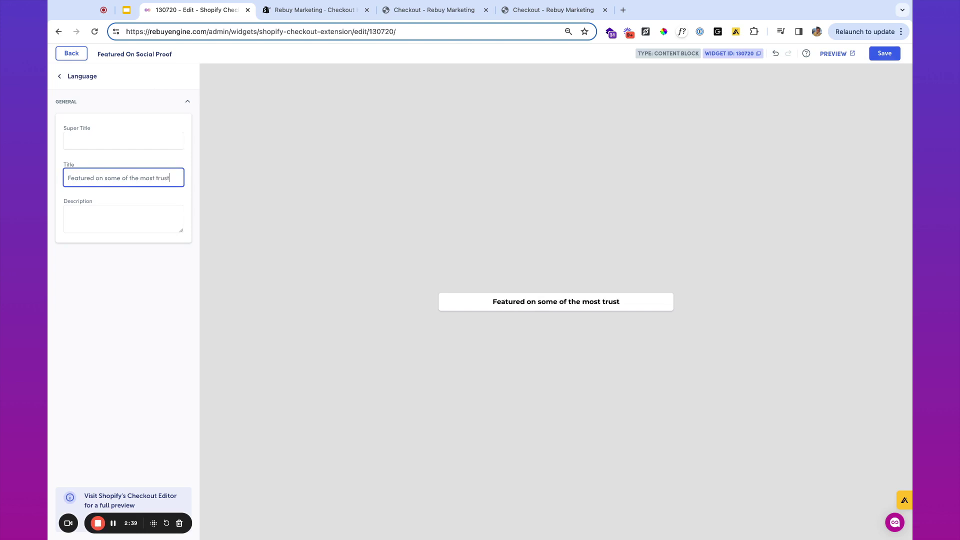
{"action": "type", "text": "worthy sources"}
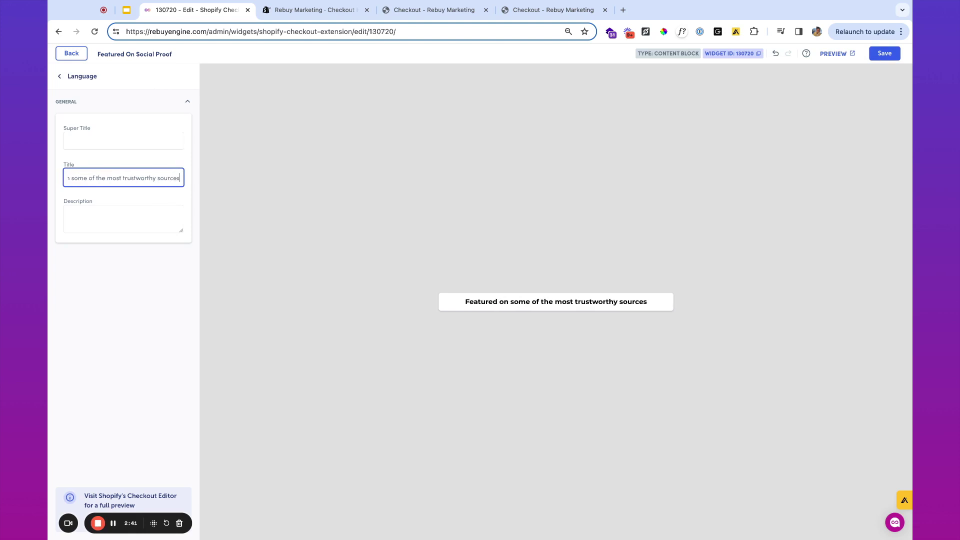
Enter test text 'tete' in Super Title and Description, then delete it so both are empty
{"action": "left_click", "coordinate": [120, 140]}
{"action": "type", "text": "tete"}
{"action": "left_click", "coordinate": [120, 211]}
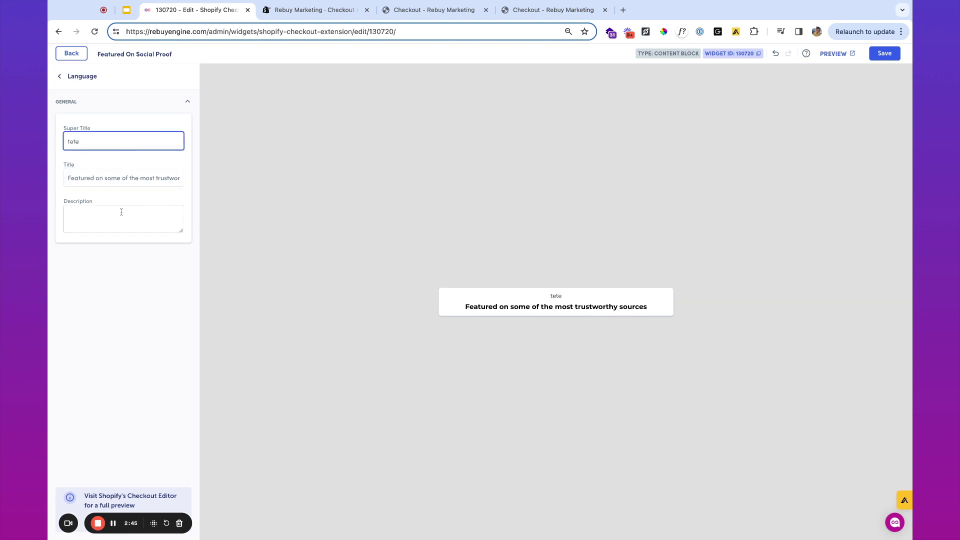
{"action": "type", "text": "tete"}
{"action": "double_click", "coordinate": [111, 138]}
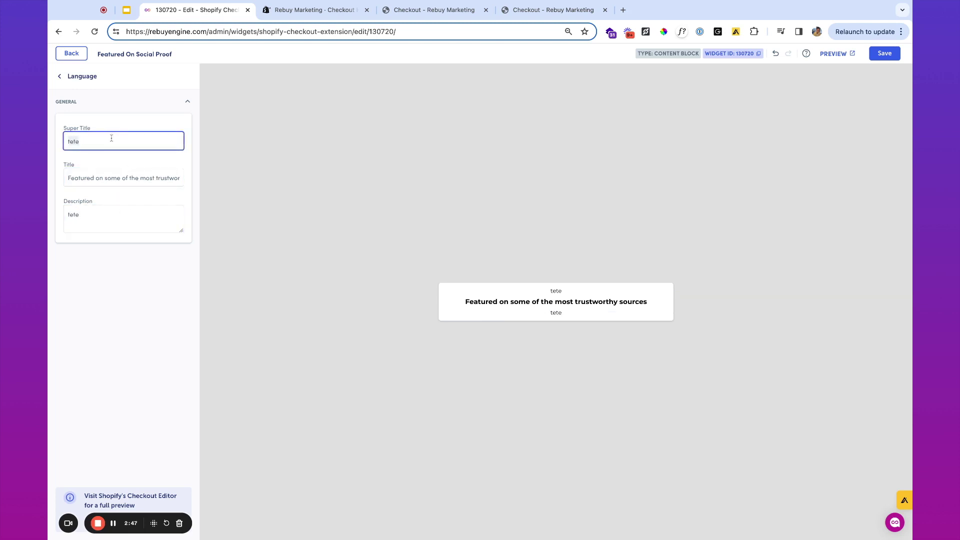
{"action": "key", "text": "BackSpace"}
{"action": "double_click", "coordinate": [99, 215]}
{"action": "key", "text": "BackSpace"}
{"action": "left_click", "coordinate": [59, 76]}
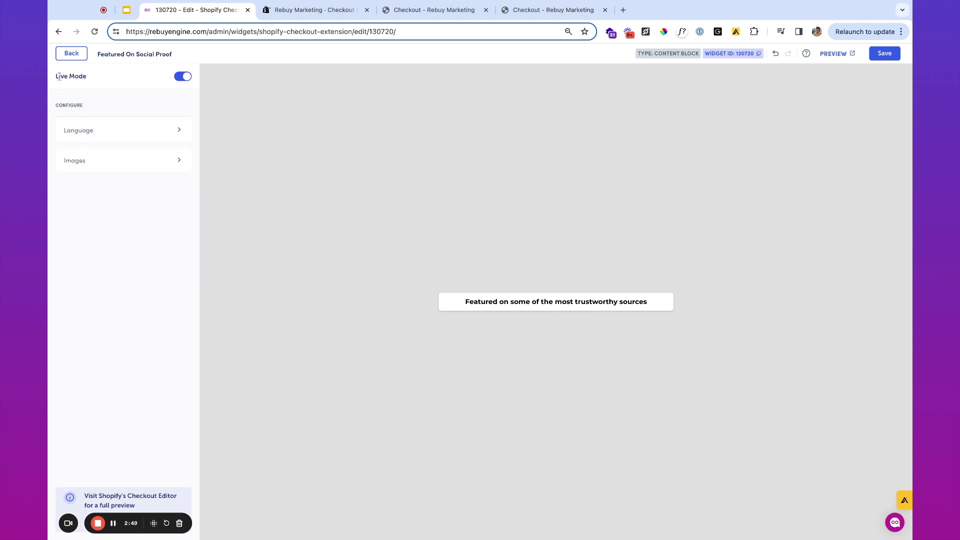
Try three secure-checkout icons from the icon library, then deselect all of them
{"action": "left_click", "coordinate": [137, 169]}
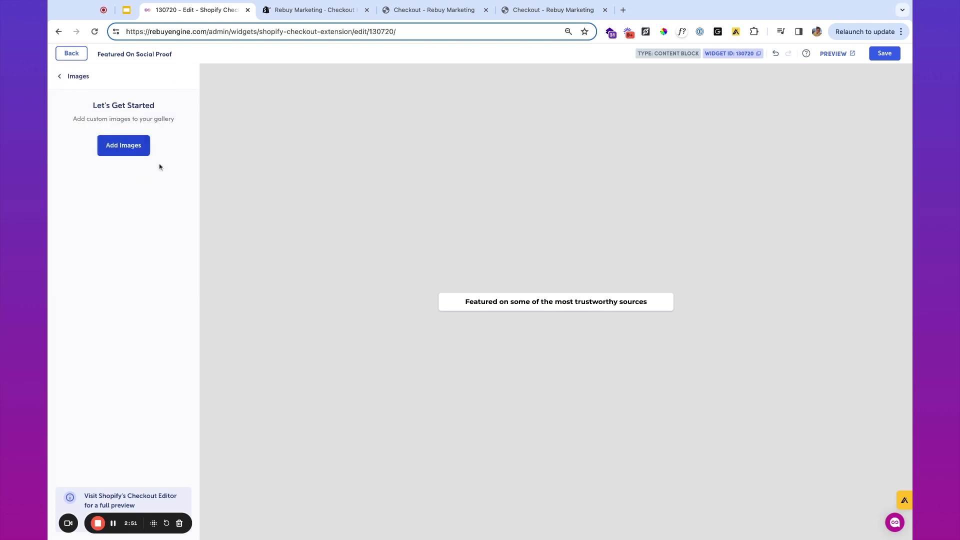
{"action": "left_click", "coordinate": [61, 77]}
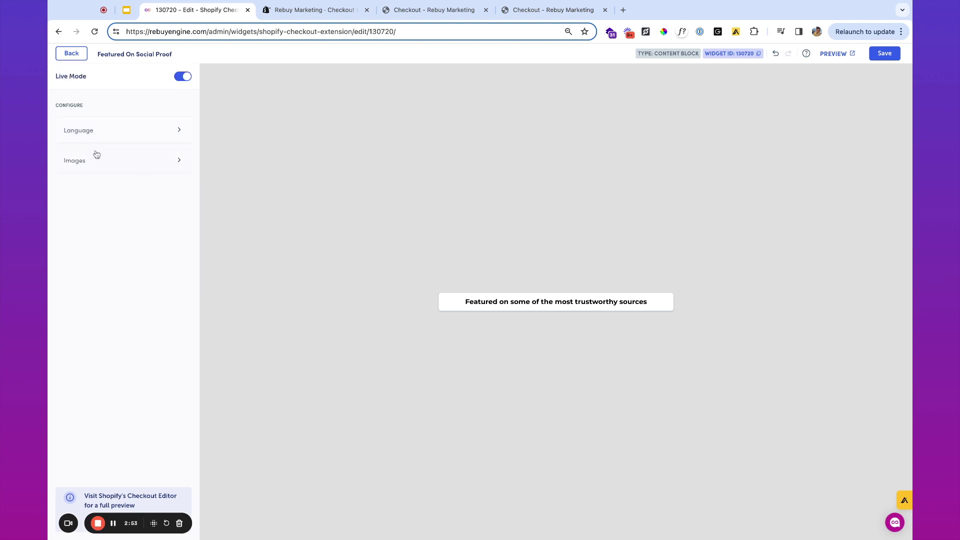
{"action": "left_click", "coordinate": [97, 154]}
{"action": "left_click", "coordinate": [122, 145]}
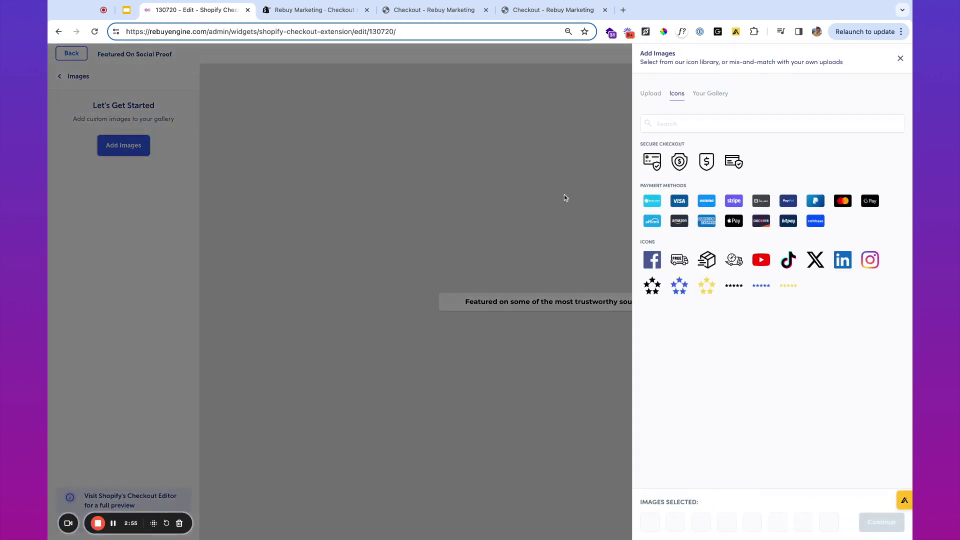
{"action": "left_click", "coordinate": [654, 168]}
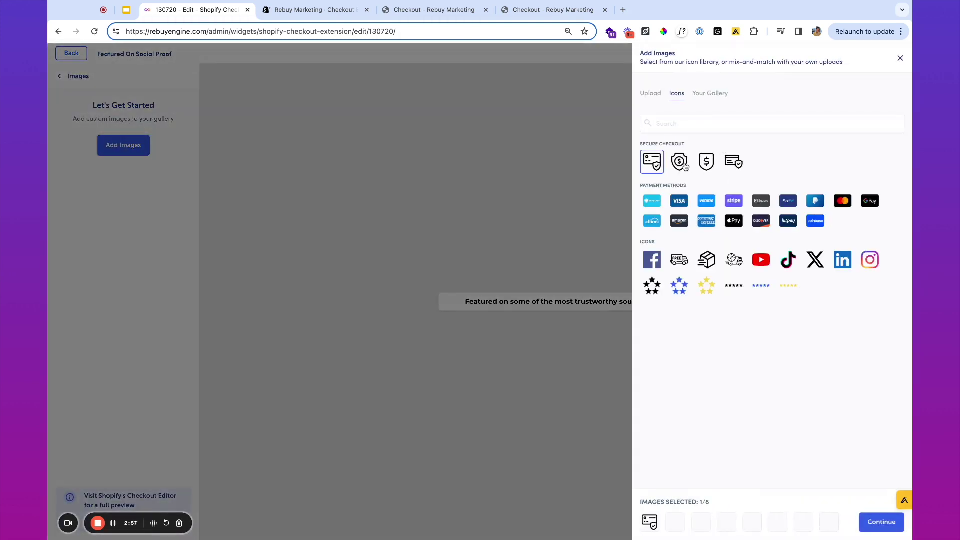
{"action": "left_click", "coordinate": [684, 165]}
{"action": "left_click", "coordinate": [705, 169]}
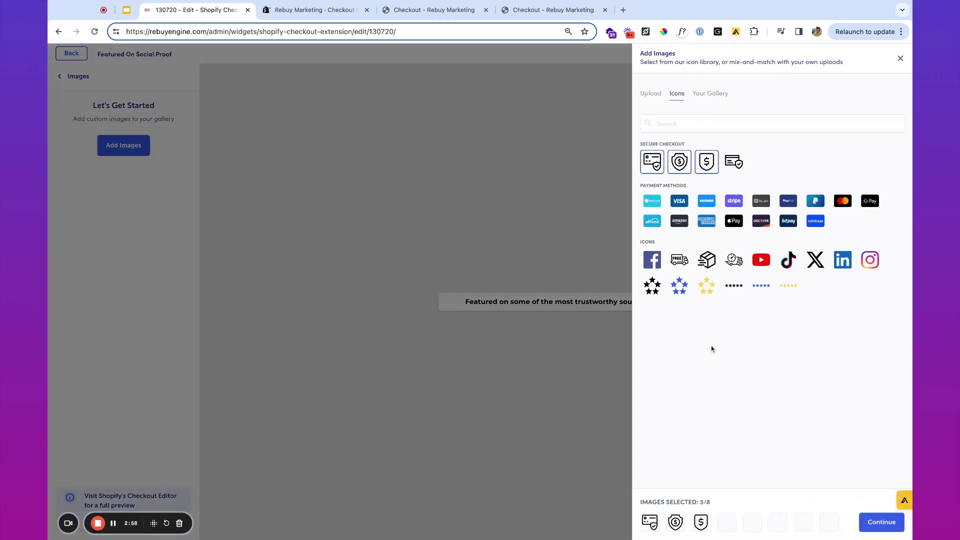
{"action": "left_click", "coordinate": [700, 523]}
{"action": "left_click", "coordinate": [675, 522]}
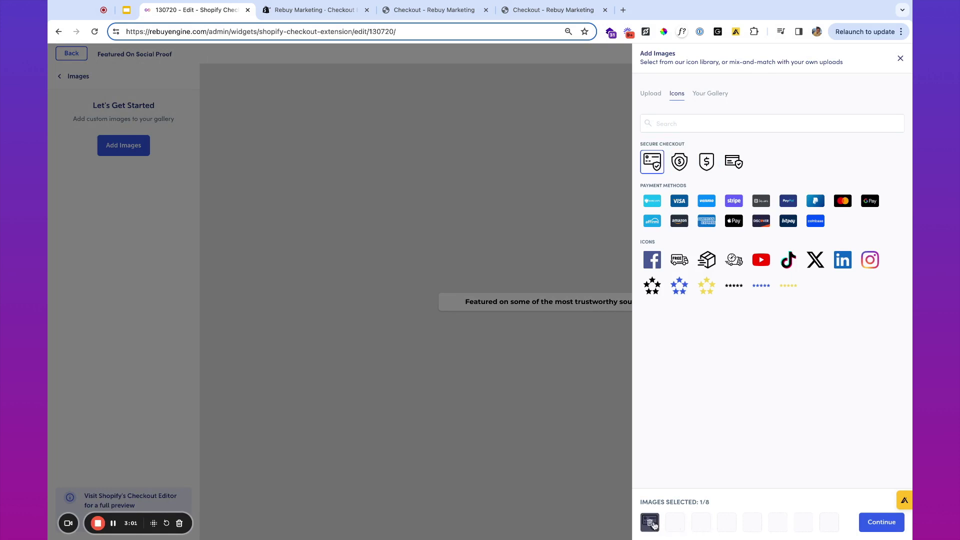
{"action": "left_click", "coordinate": [650, 522]}
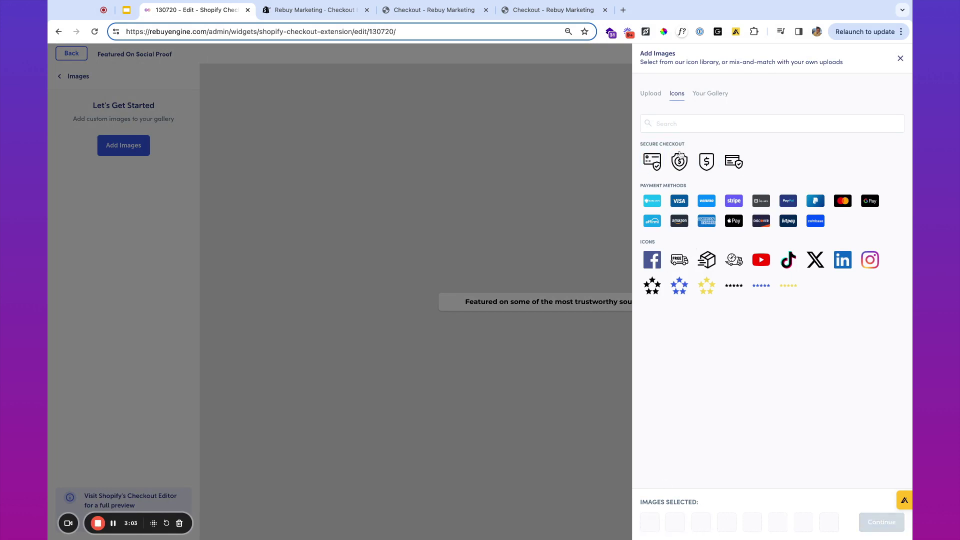
Upload featured-on.png and select it in the image gallery
{"action": "left_click", "coordinate": [649, 95]}
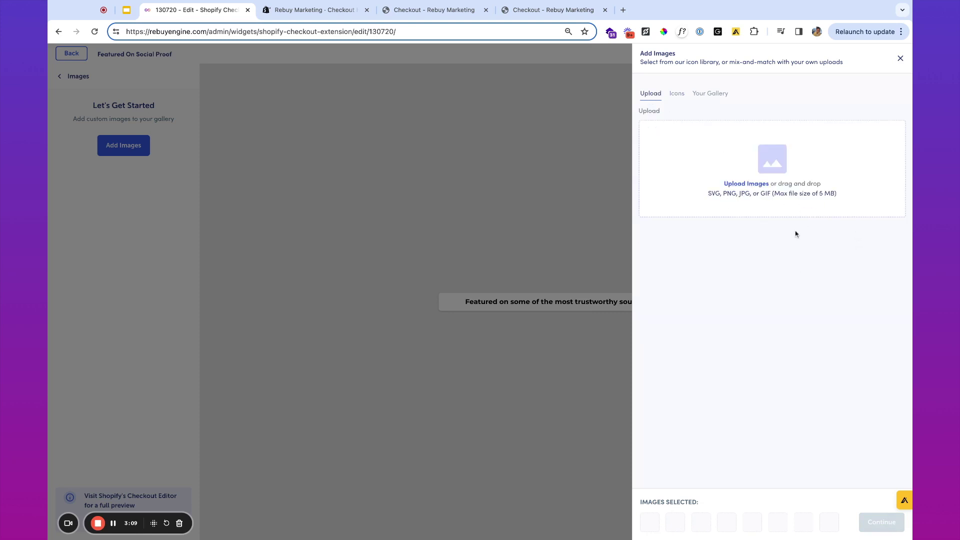
{"action": "left_click", "coordinate": [719, 95]}
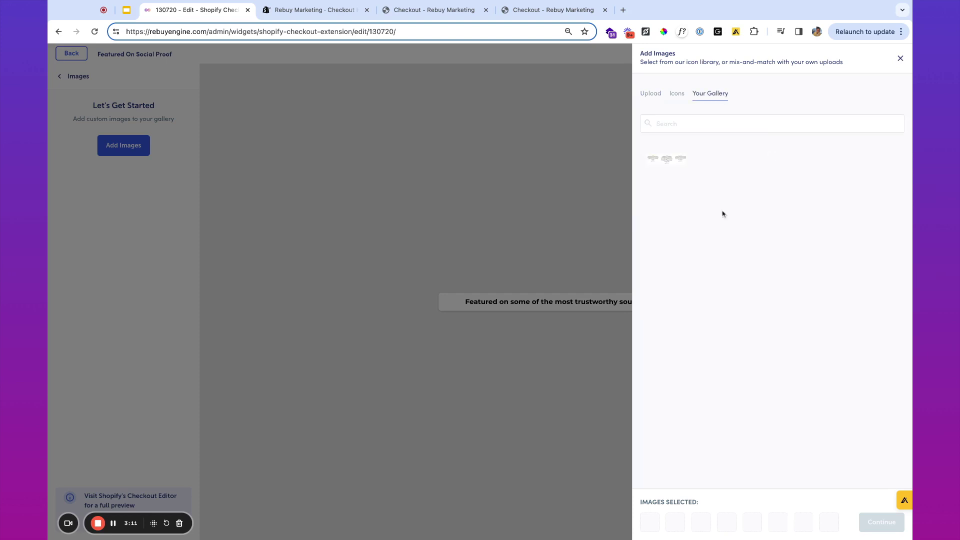
{"action": "left_click", "coordinate": [650, 95]}
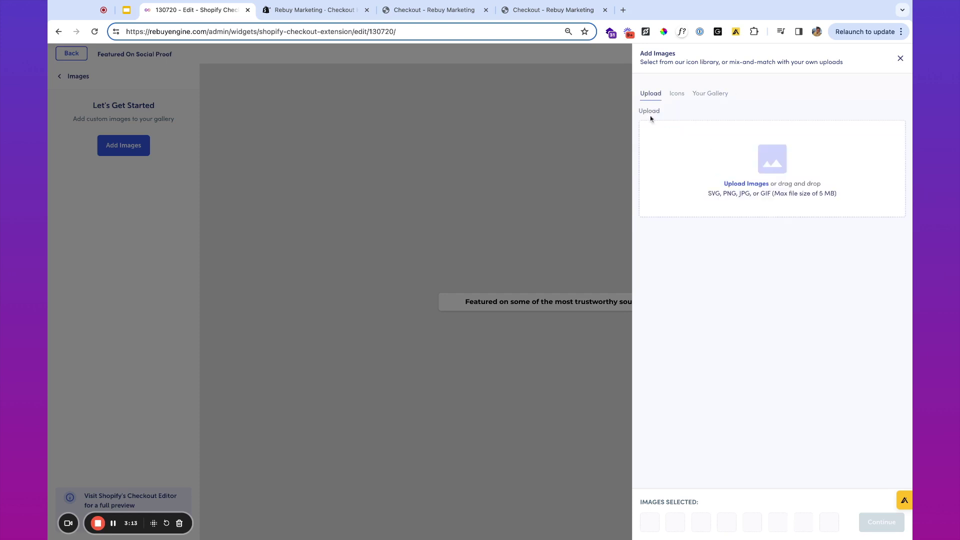
{"action": "left_click", "coordinate": [760, 184]}
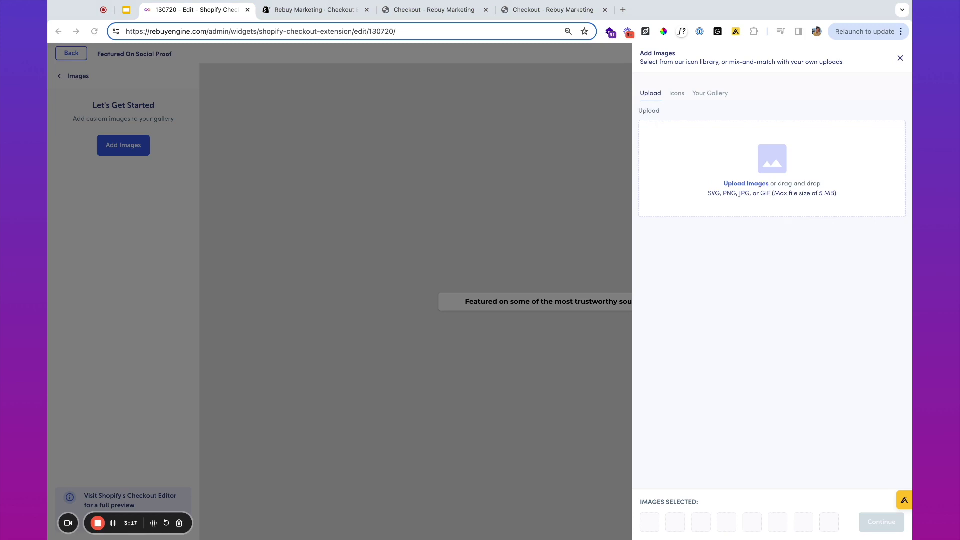
{"action": "key", "text": "Return"}
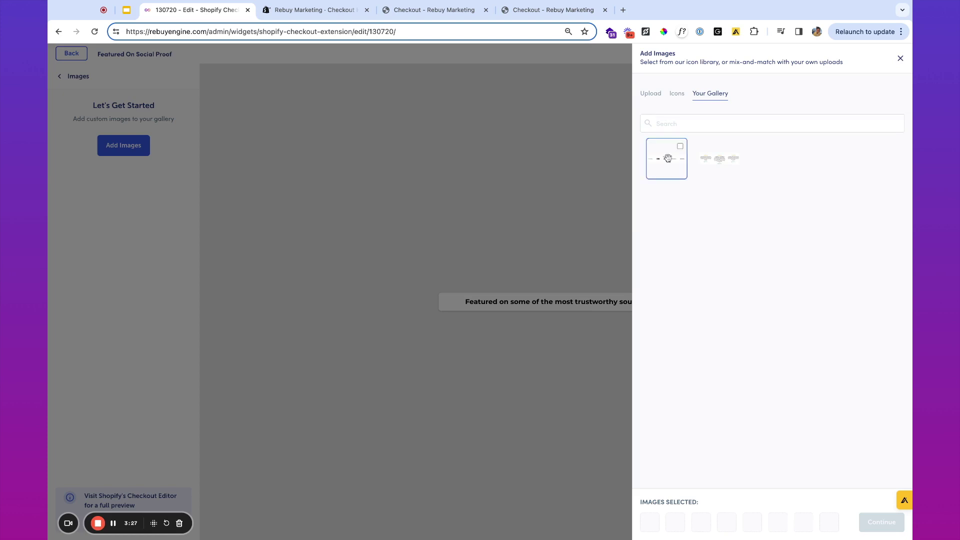
{"action": "left_click", "coordinate": [666, 158]}
Add the press-logo image at 100% size with description 'Trustbed By Experts!'
{"action": "left_click", "coordinate": [881, 522]}
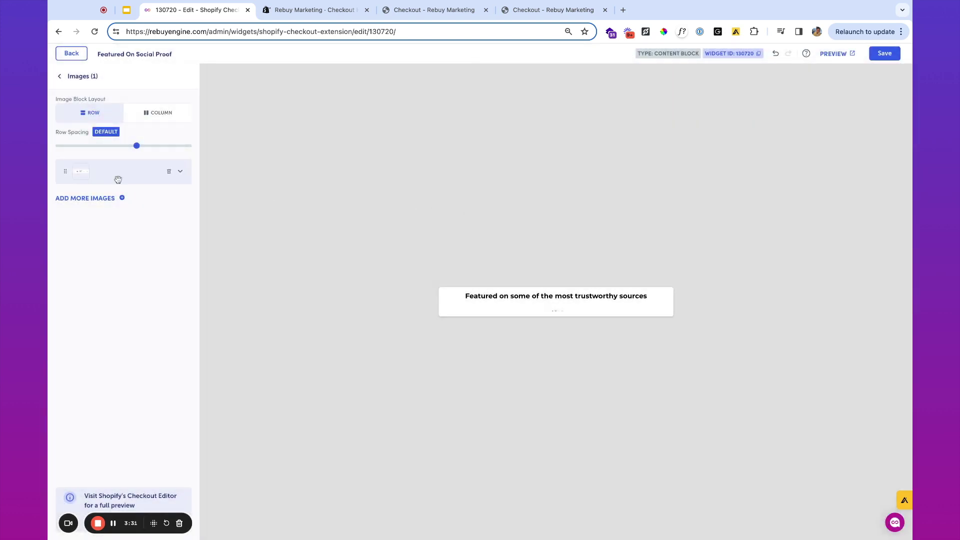
{"action": "left_click", "coordinate": [117, 179]}
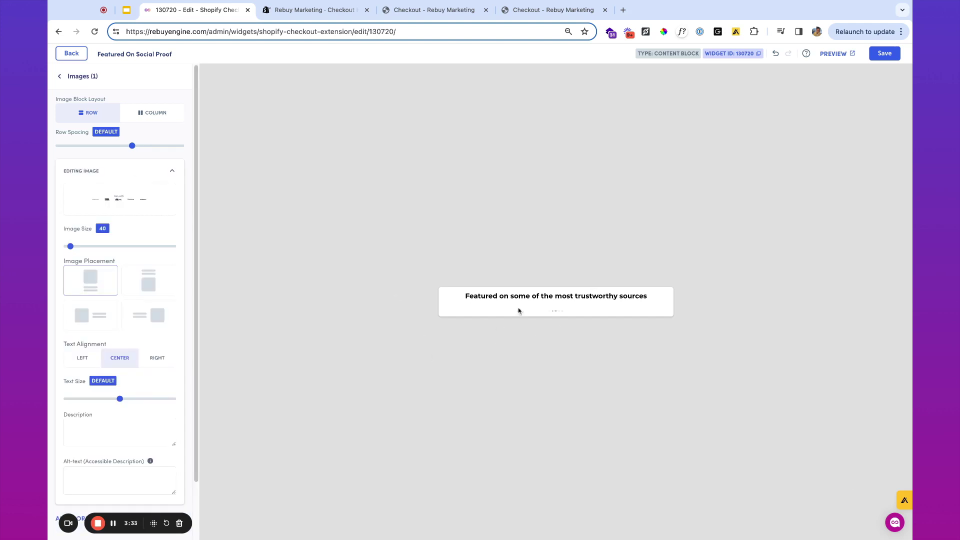
{"action": "left_click_drag", "start_coordinate": [71, 246], "coordinate": [175, 246]}
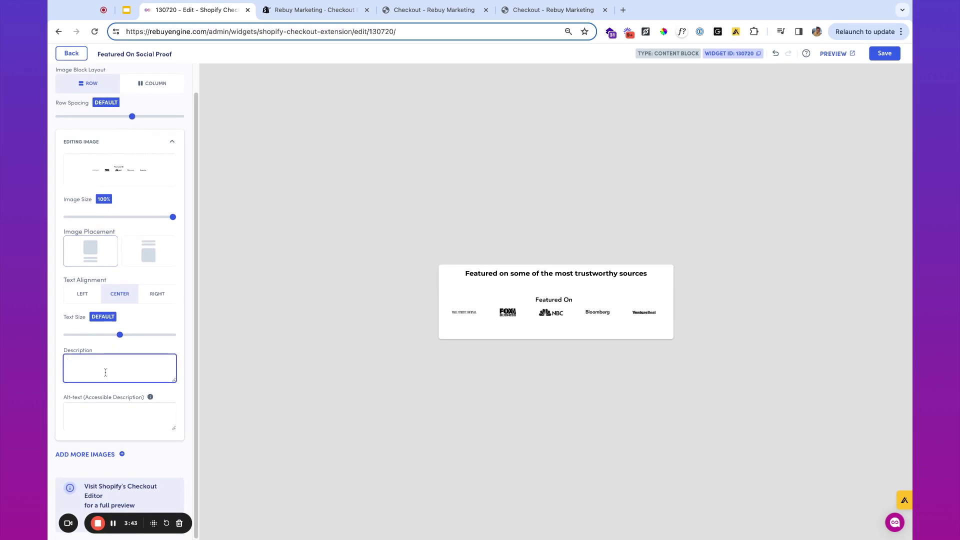
{"action": "type", "text": "Tru"}
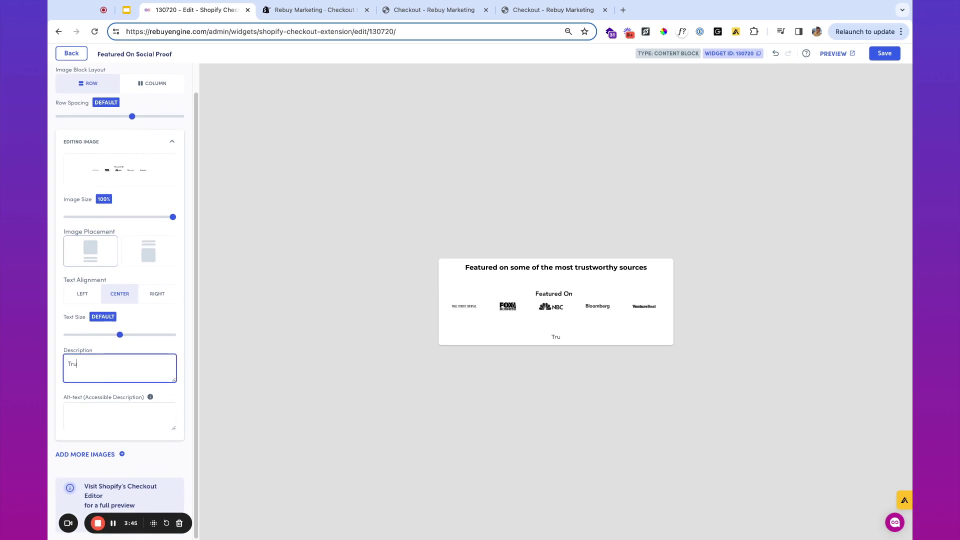
{"action": "type", "text": "stbed By Experts!"}
{"action": "key", "text": "Tab"}
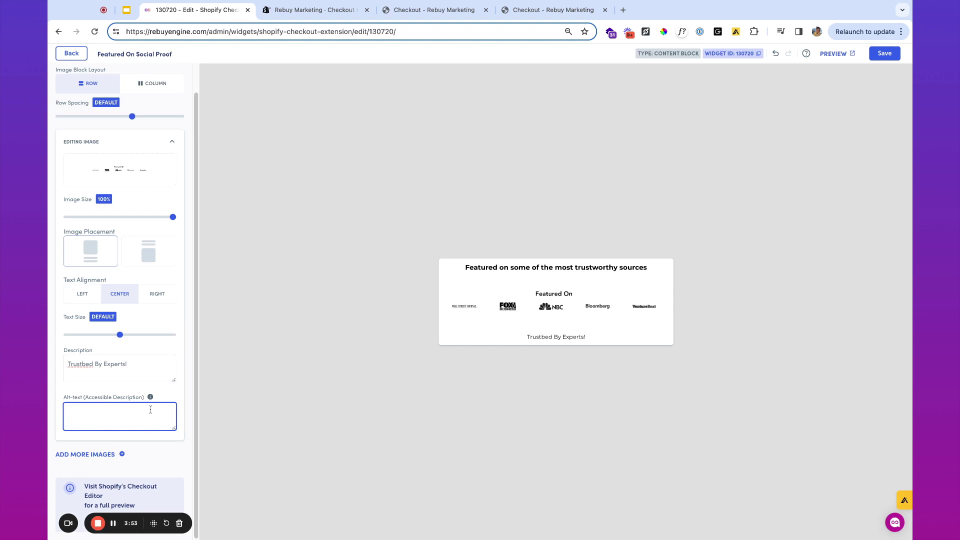
Save the widget and go to Shopify's checkout editor
{"action": "scroll", "coordinate": [165, 244], "scroll_direction": "up", "scroll_amount": 1}
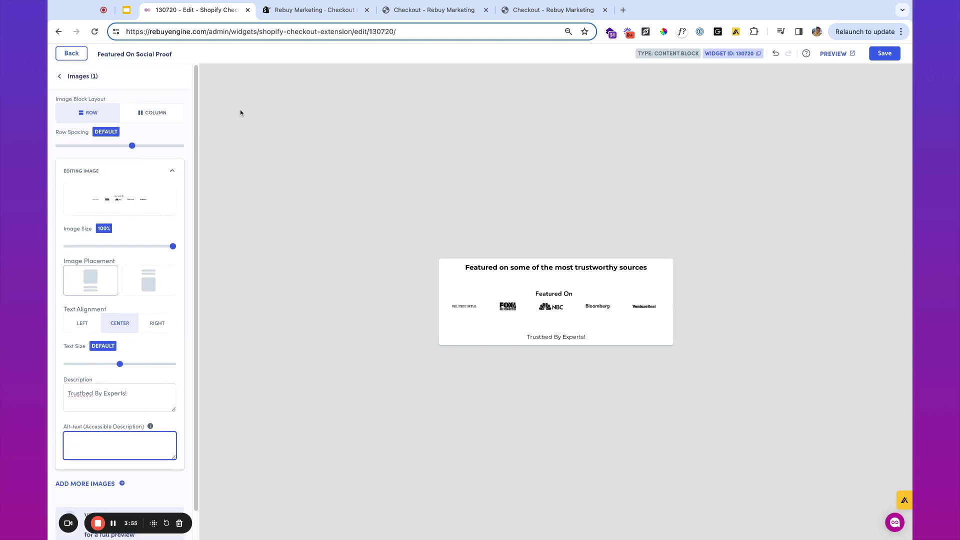
{"action": "left_click", "coordinate": [882, 59]}
{"action": "left_click", "coordinate": [596, 260]}
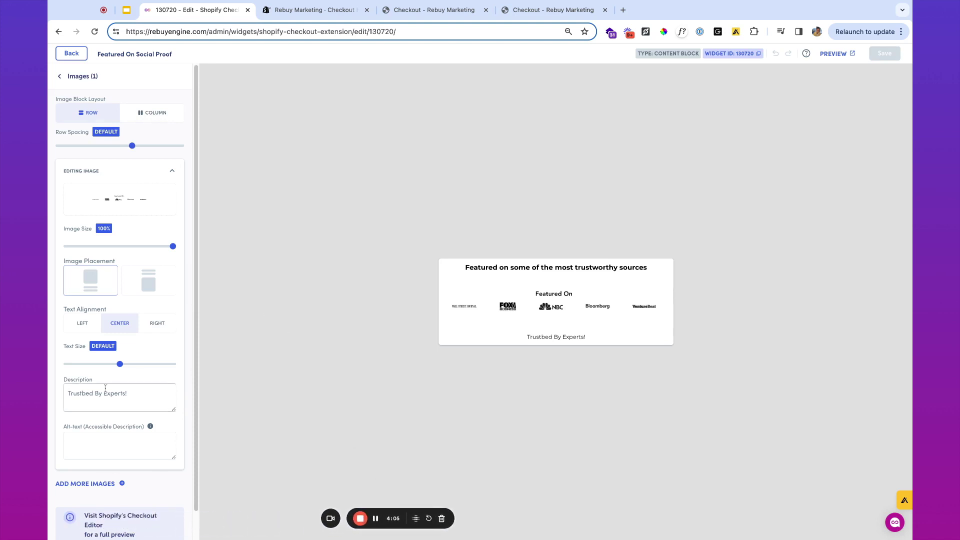
{"action": "scroll", "coordinate": [114, 388], "scroll_direction": "down", "scroll_amount": 1}
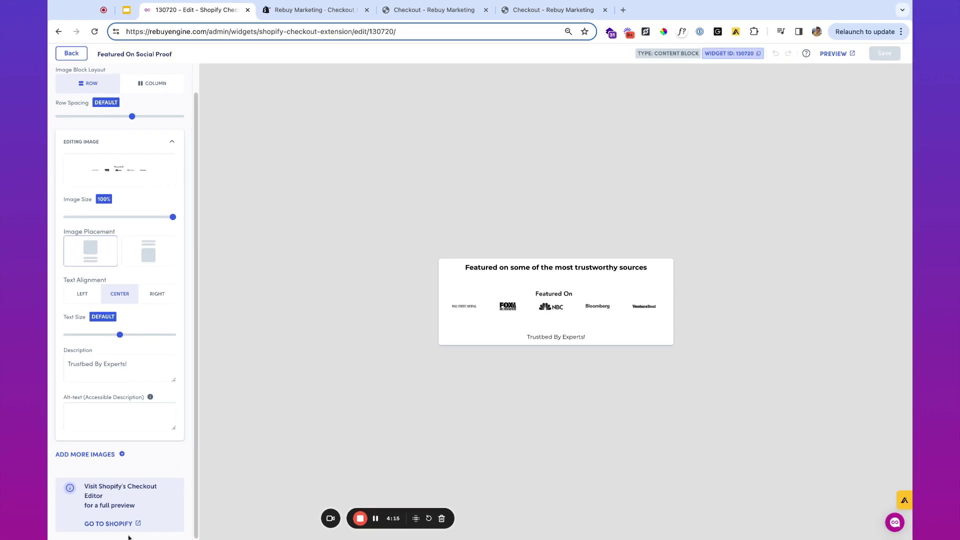
{"action": "left_click", "coordinate": [124, 523]}
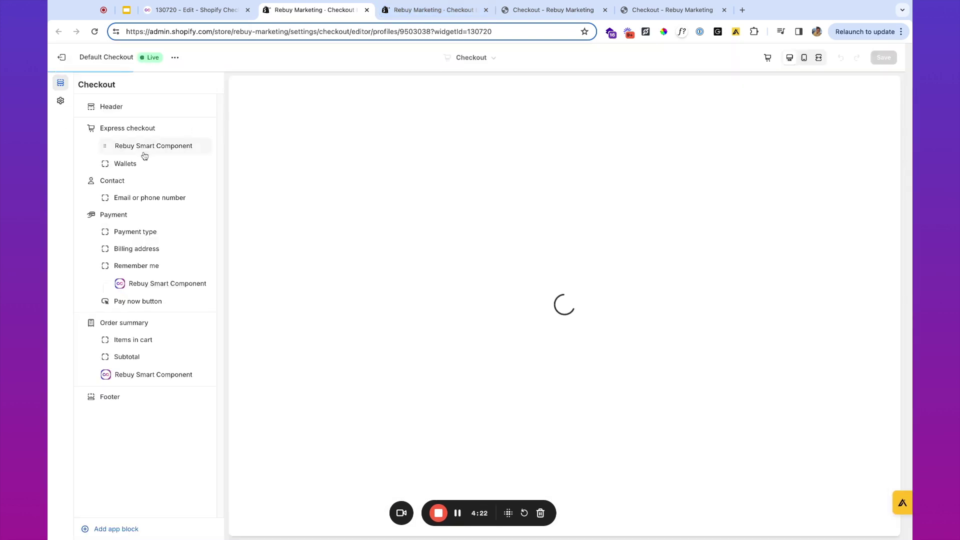
Remove the old Rebuy components from express checkout, payment and order summary
{"action": "left_click", "coordinate": [161, 149]}
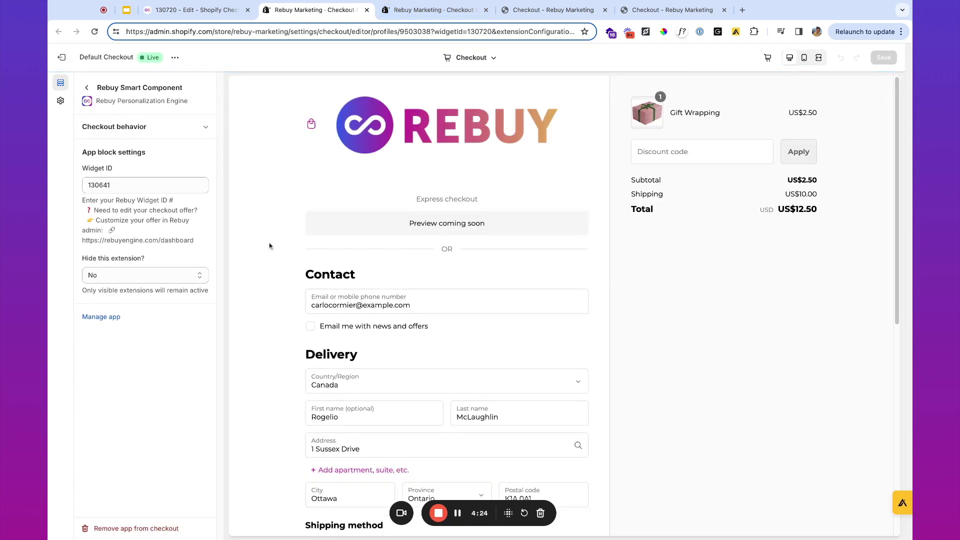
{"action": "left_click", "coordinate": [86, 87]}
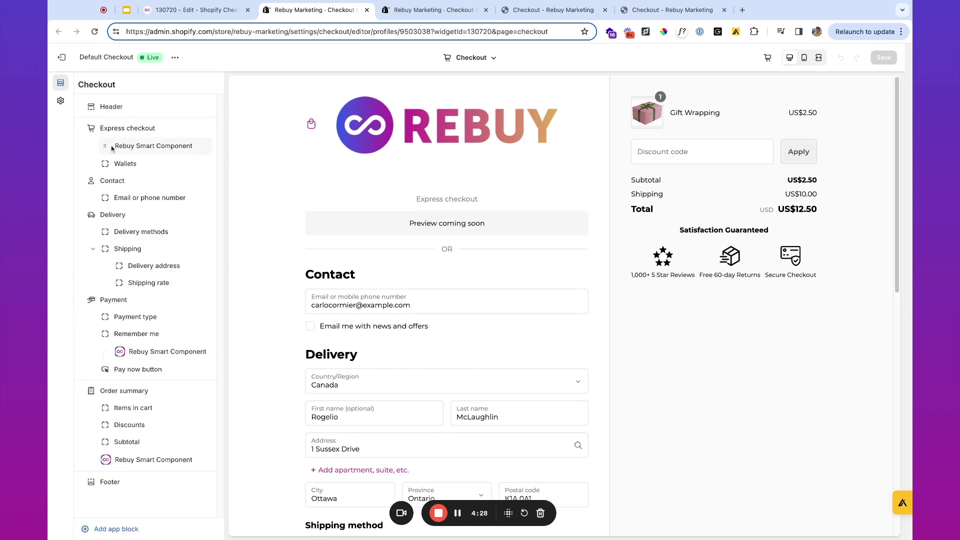
{"action": "left_click", "coordinate": [165, 149]}
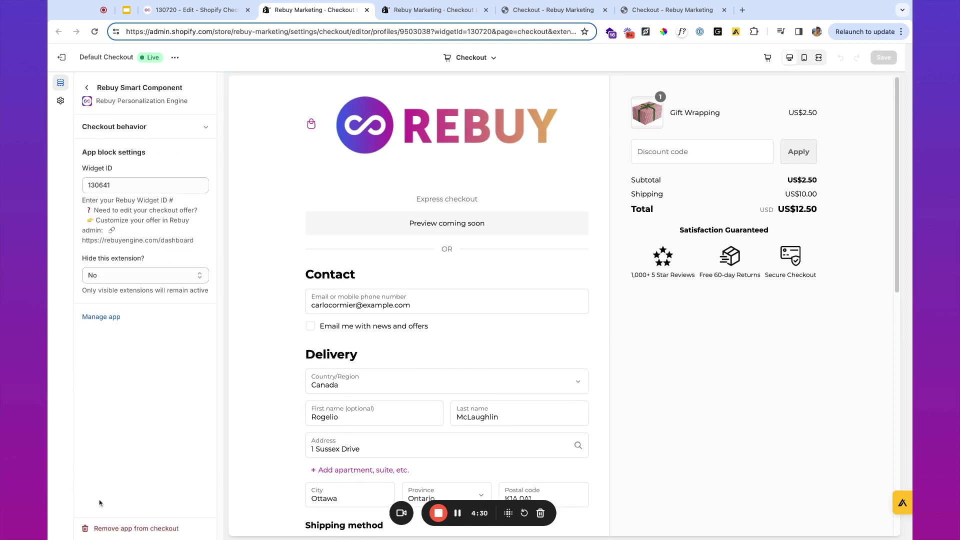
{"action": "left_click", "coordinate": [103, 528]}
{"action": "left_click", "coordinate": [167, 332]}
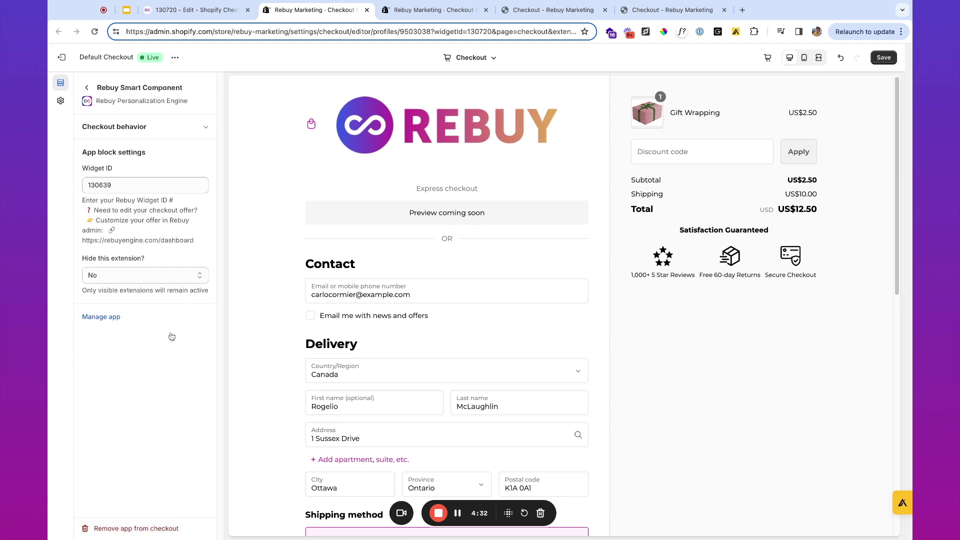
{"action": "left_click", "coordinate": [118, 526]}
{"action": "left_click", "coordinate": [155, 425]}
{"action": "left_click", "coordinate": [135, 525]}
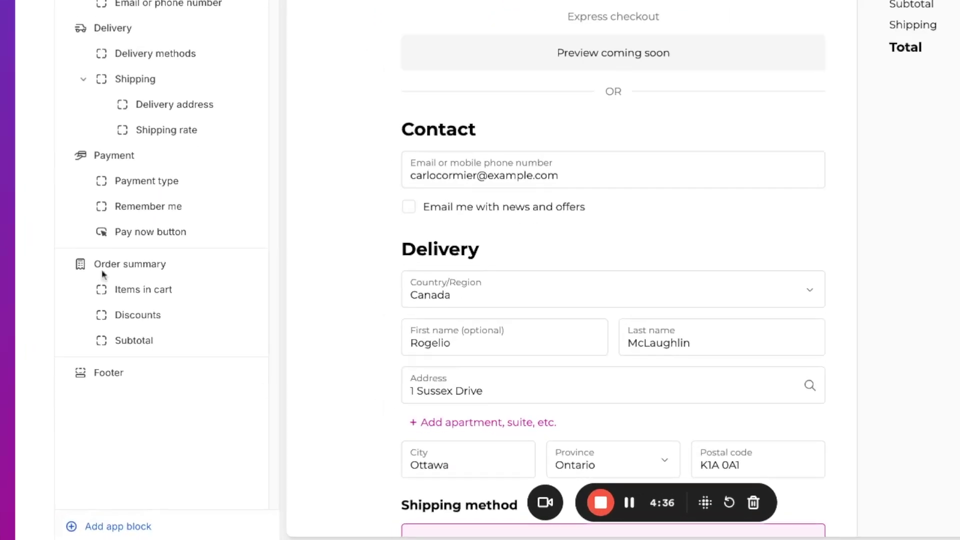
Add a Rebuy Smart Component for widget 130720, included in Shop Pay and not hidden, and save
{"action": "left_click", "coordinate": [158, 525]}
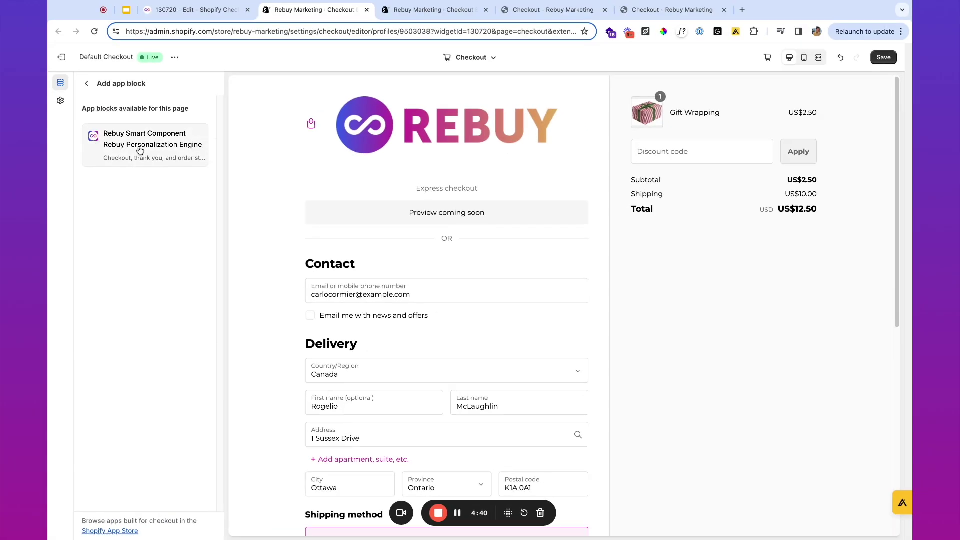
{"action": "left_click", "coordinate": [140, 151]}
{"action": "left_click", "coordinate": [139, 203]}
{"action": "type", "text": "130720"}
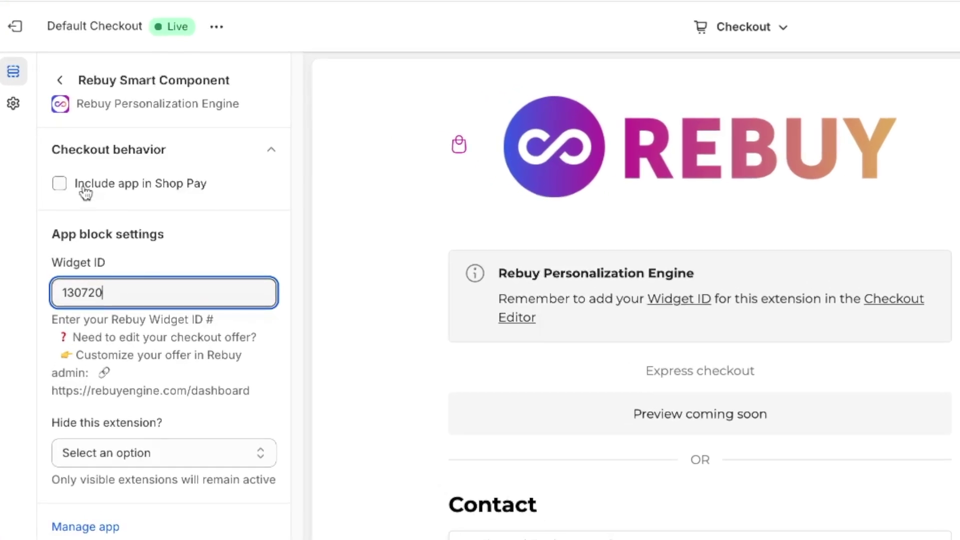
{"action": "left_click", "coordinate": [86, 191]}
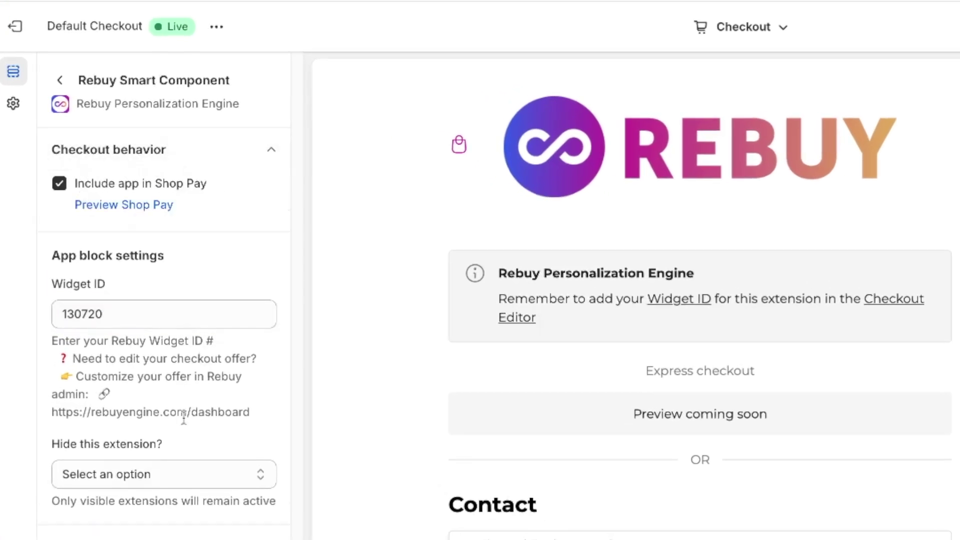
{"action": "left_click", "coordinate": [166, 472]}
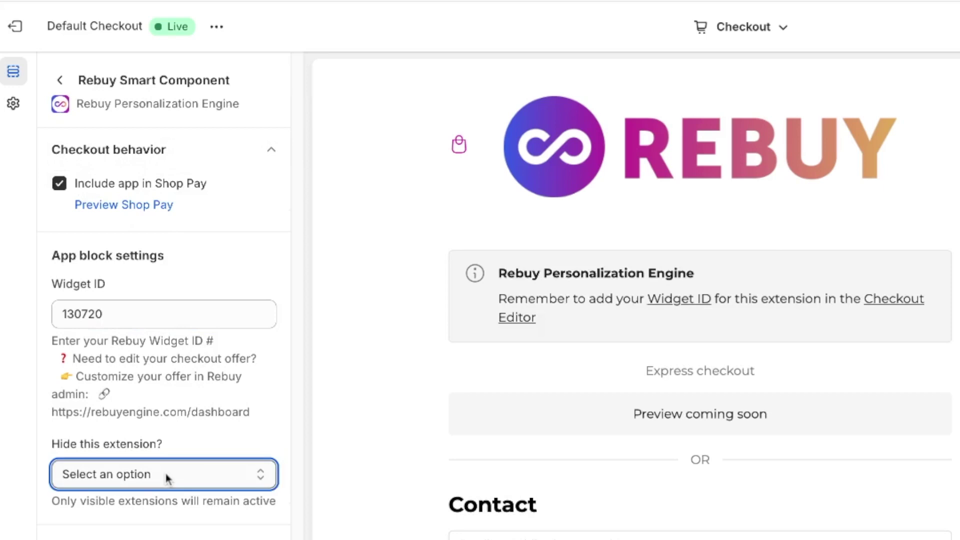
{"action": "left_click", "coordinate": [182, 534]}
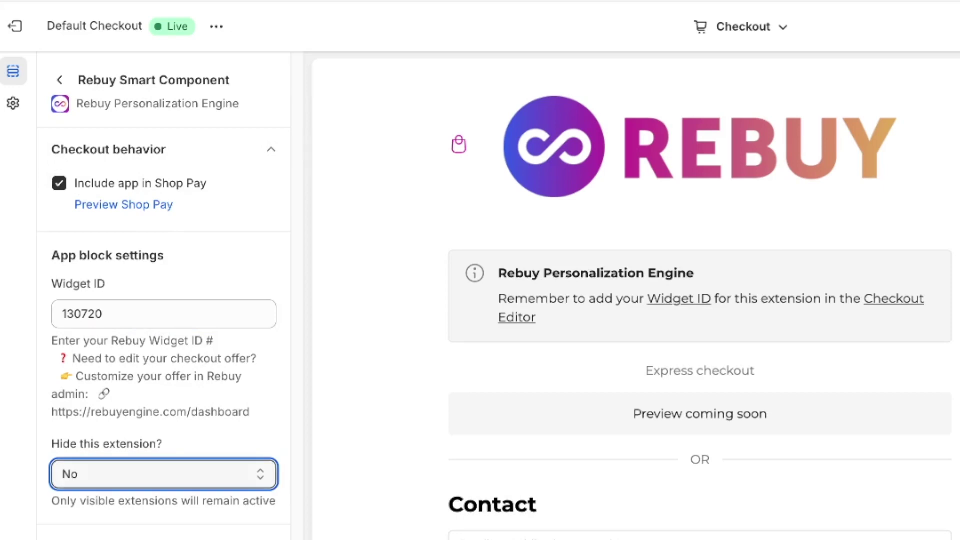
{"action": "left_click", "coordinate": [59, 80]}
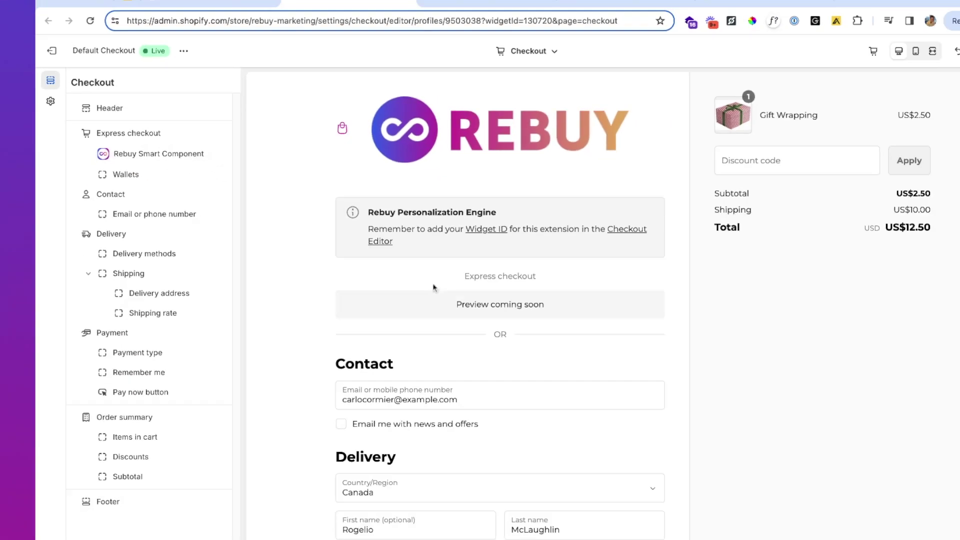
{"action": "left_click", "coordinate": [883, 58]}
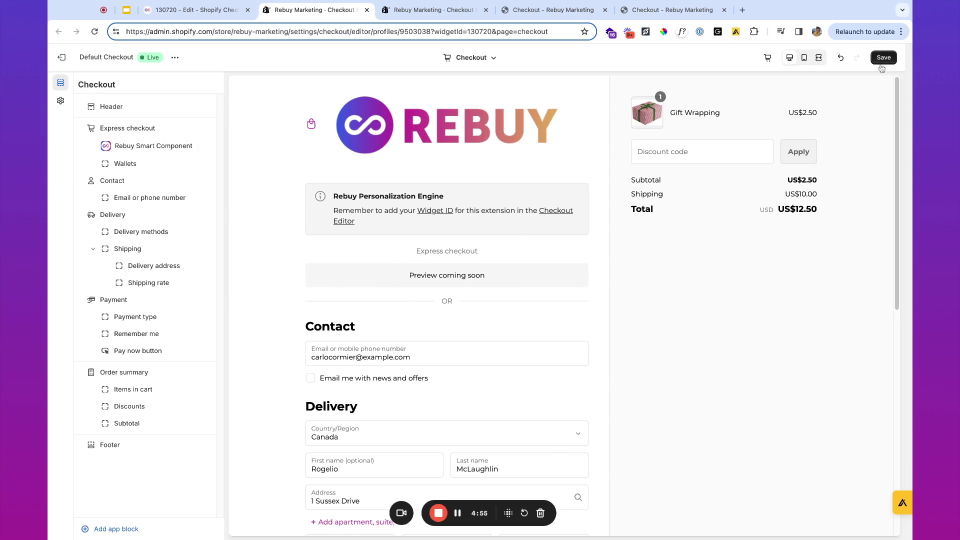
{"action": "left_click", "coordinate": [95, 32]}
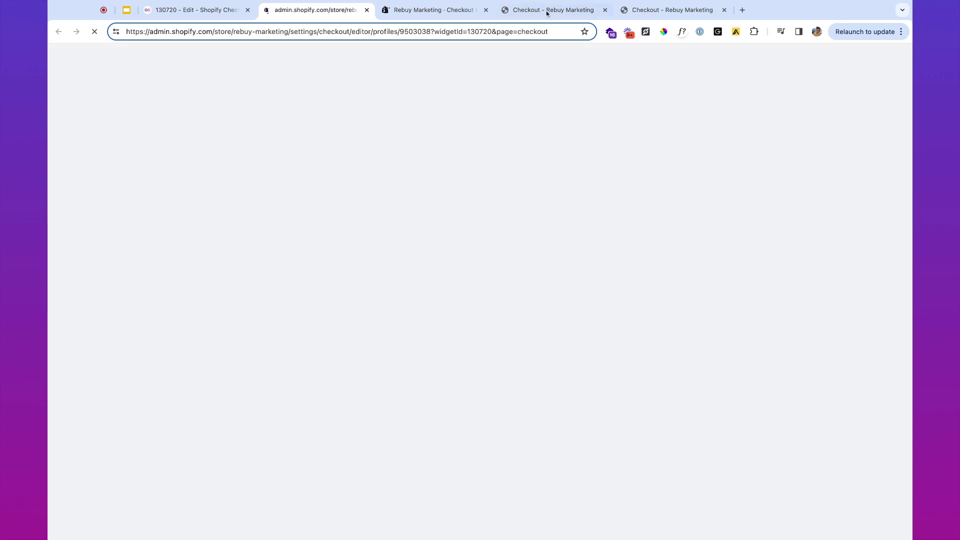
Reload the live checkout to confirm the Featured On press-logo block above express checkout
{"action": "left_click", "coordinate": [546, 11]}
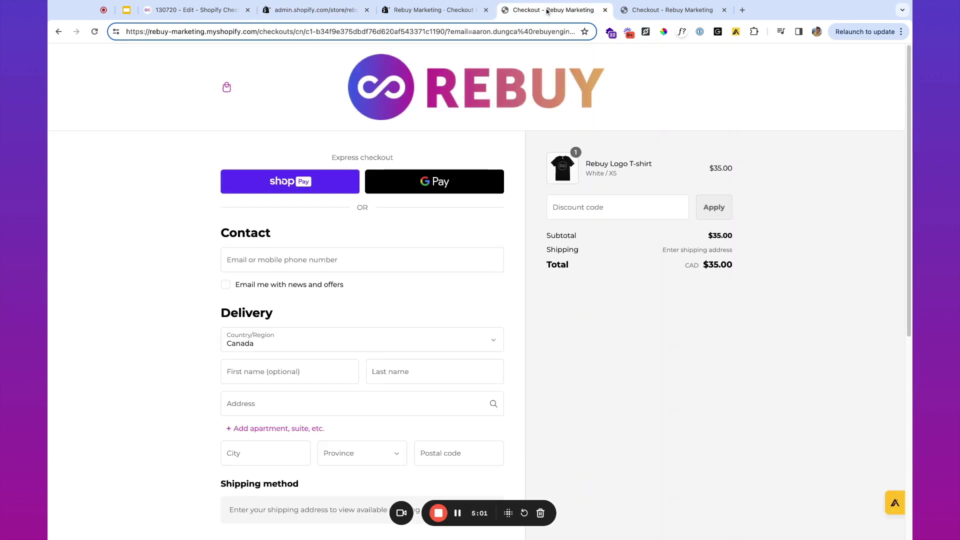
{"action": "scroll", "coordinate": [496, 265], "scroll_direction": "down", "scroll_amount": 7}
{"action": "scroll", "coordinate": [496, 265], "scroll_direction": "up", "scroll_amount": 7}
{"action": "left_click", "coordinate": [96, 33]}
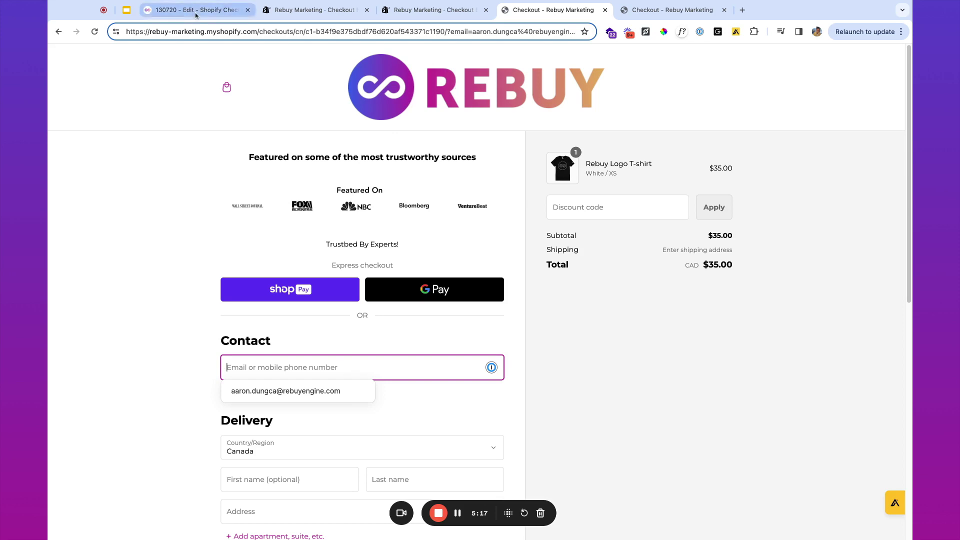
{"action": "left_click", "coordinate": [231, 7]}
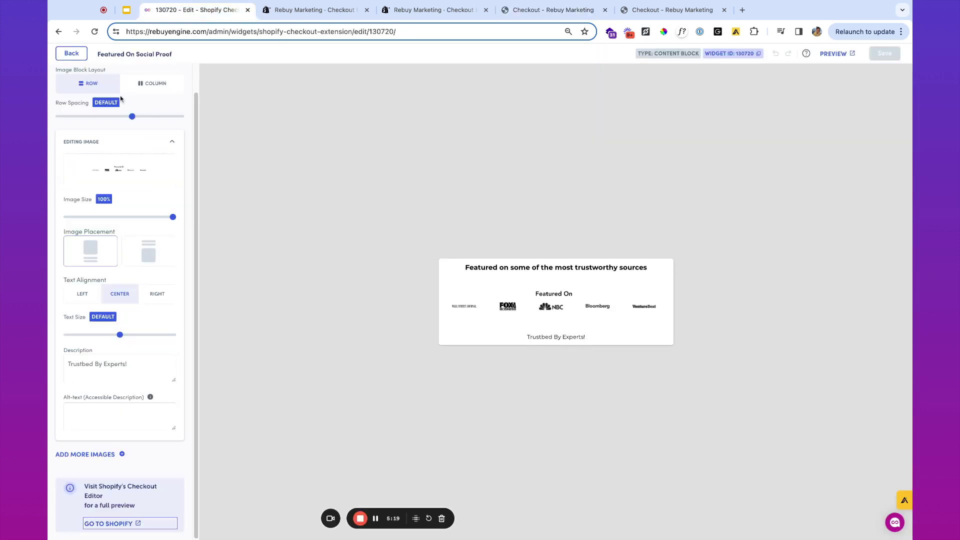
Open the Trust Badges ; Icons content block and expand its star reviews badge
{"action": "left_click", "coordinate": [79, 56]}
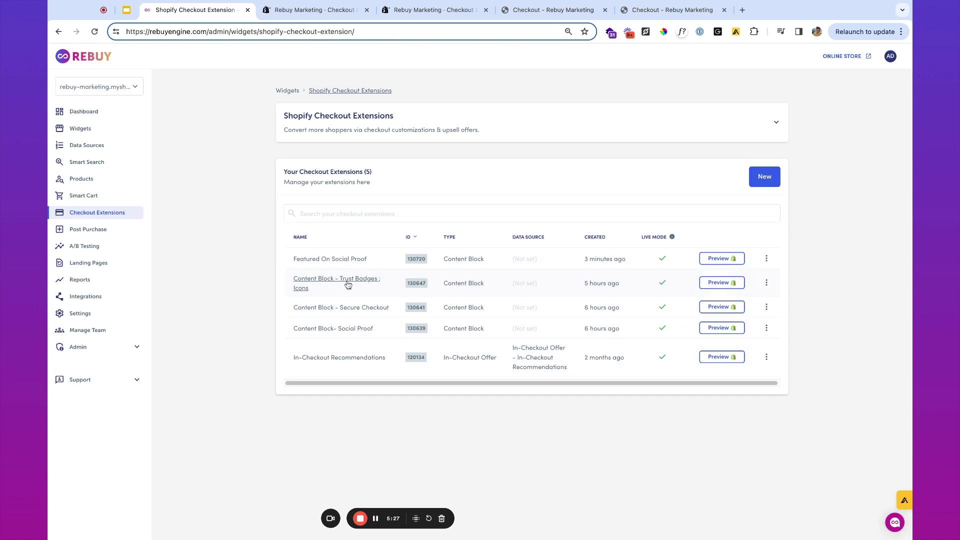
{"action": "left_click", "coordinate": [336, 279]}
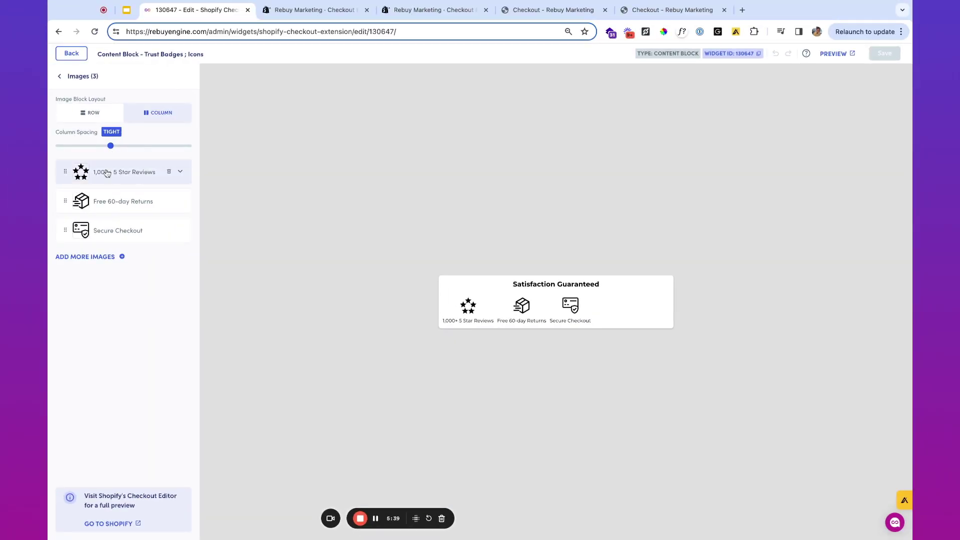
{"action": "left_click", "coordinate": [101, 171]}
Review the star badge's image and icon-caption layout options, leaving the icon above its caption
{"action": "left_click", "coordinate": [128, 205]}
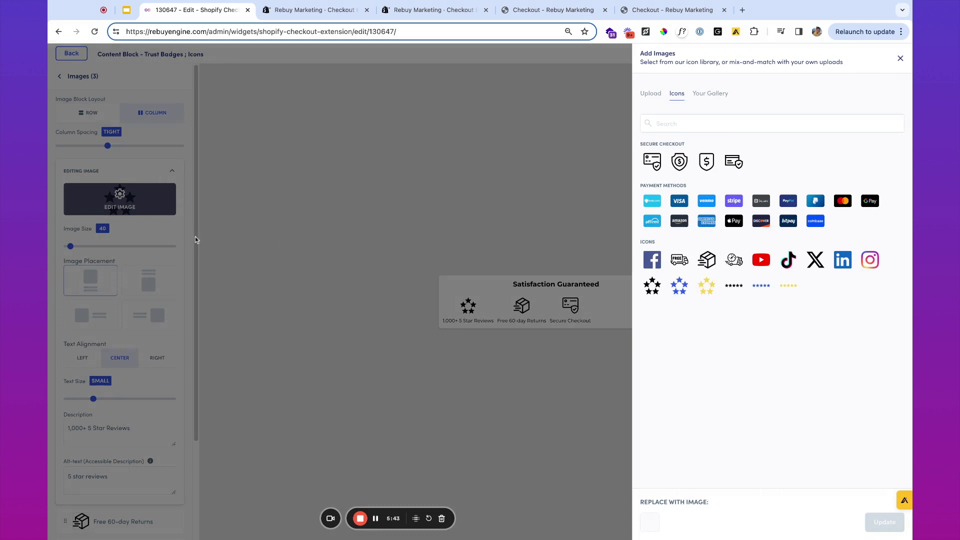
{"action": "left_click", "coordinate": [178, 233]}
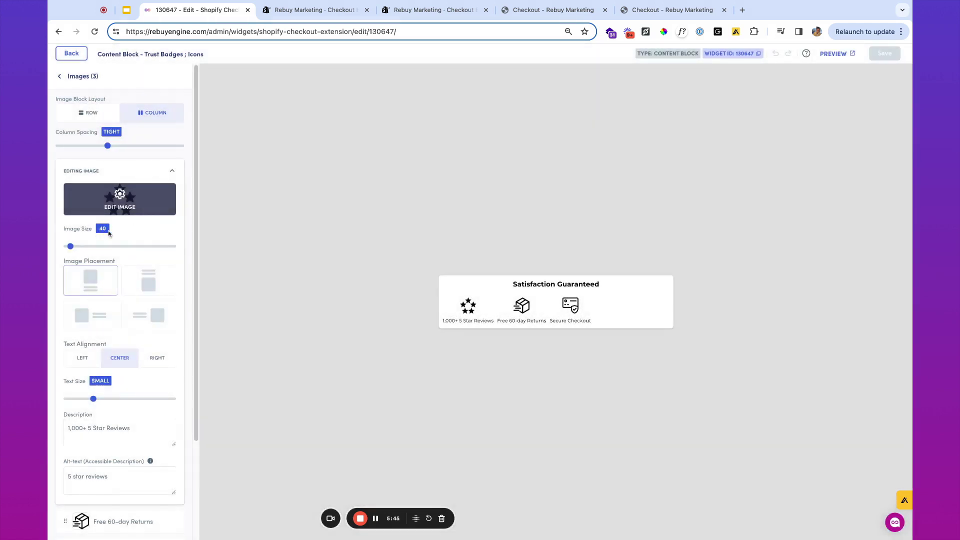
{"action": "scroll", "coordinate": [102, 260], "scroll_direction": "down", "scroll_amount": 1}
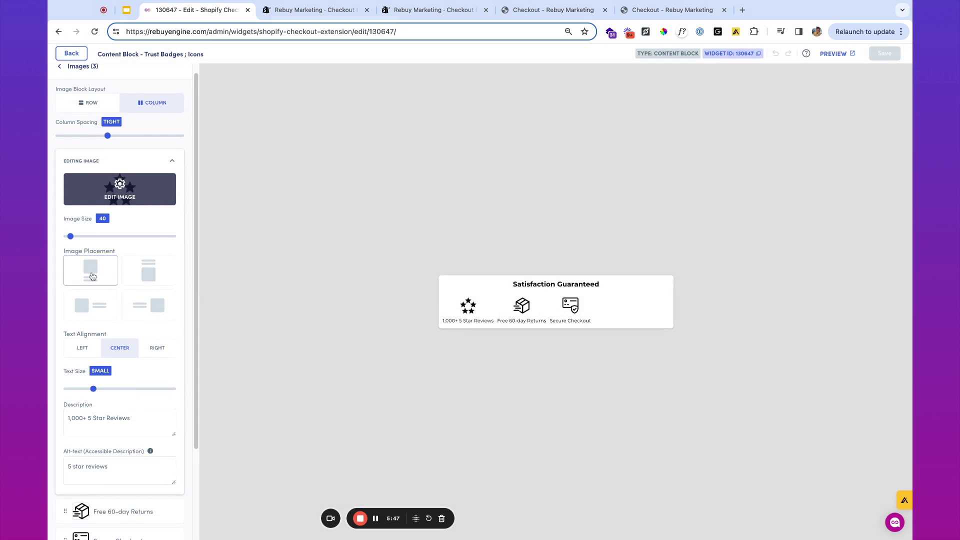
{"action": "left_click", "coordinate": [161, 275]}
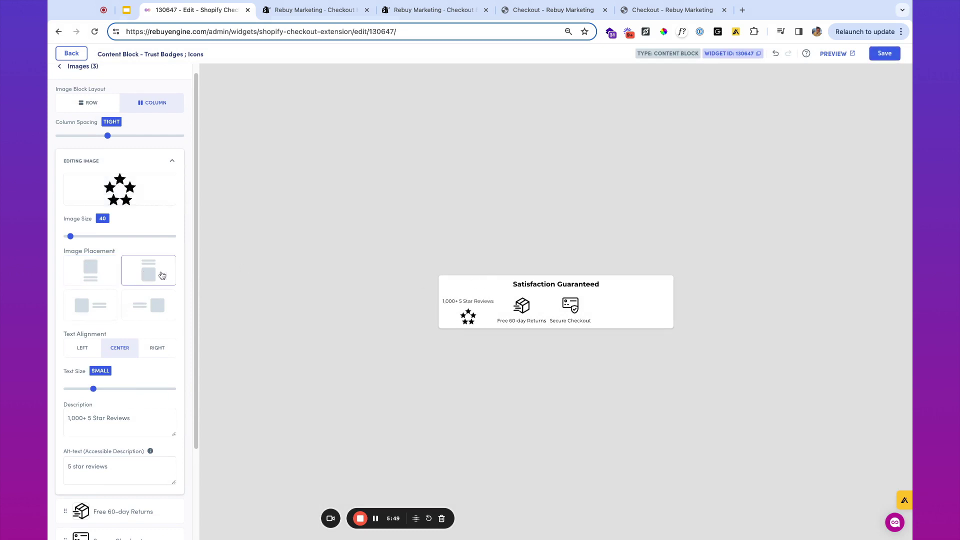
{"action": "left_click", "coordinate": [96, 279]}
{"action": "left_click", "coordinate": [98, 307]}
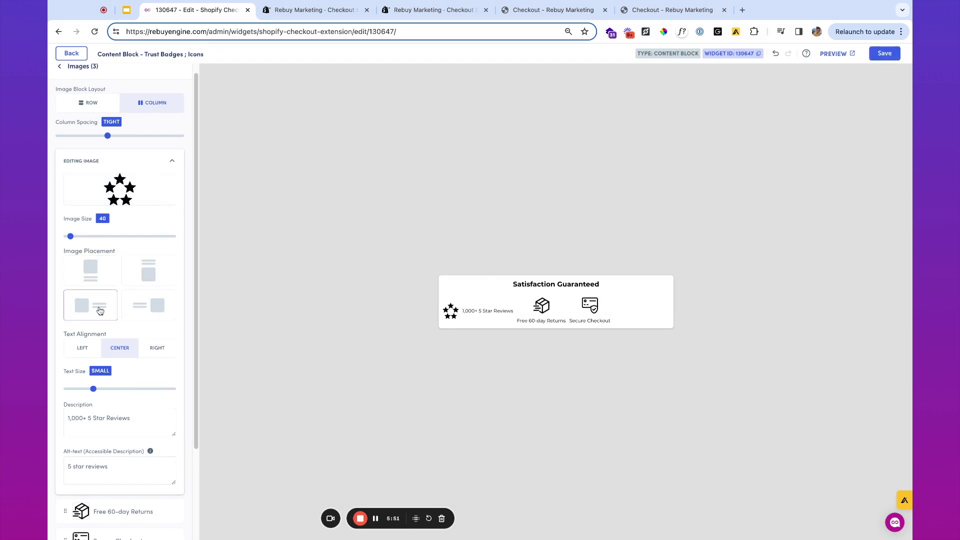
{"action": "left_click", "coordinate": [103, 276]}
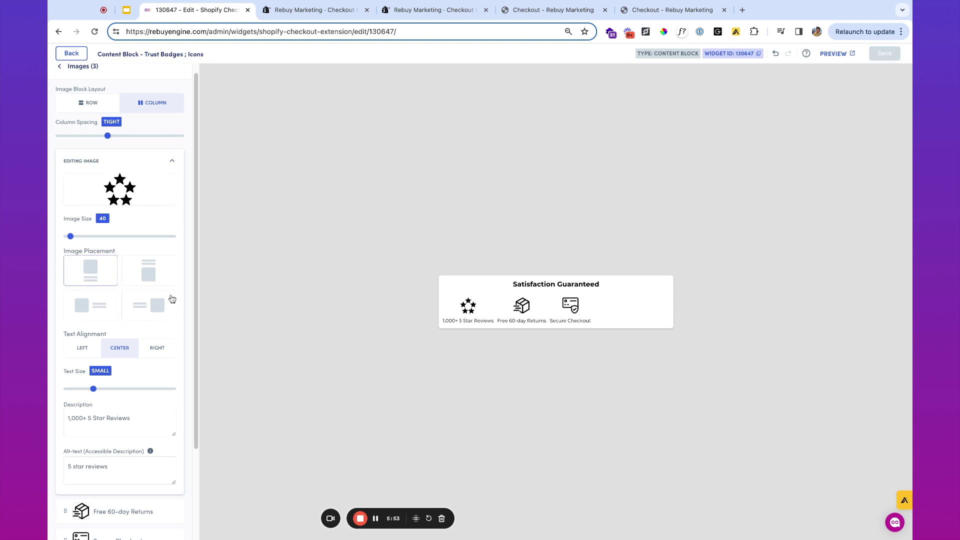
Check the Free 60-day Returns and Secure Checkout badges, then copy widget ID 130647
{"action": "scroll", "coordinate": [88, 304], "scroll_direction": "down", "scroll_amount": 1}
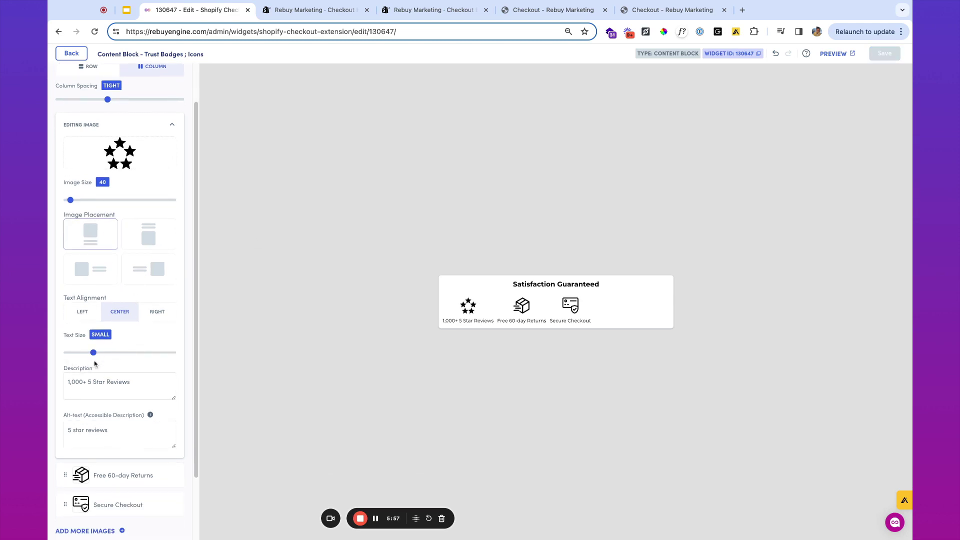
{"action": "triple_click", "coordinate": [98, 383]}
{"action": "scroll", "coordinate": [102, 395], "scroll_direction": "down", "scroll_amount": 2}
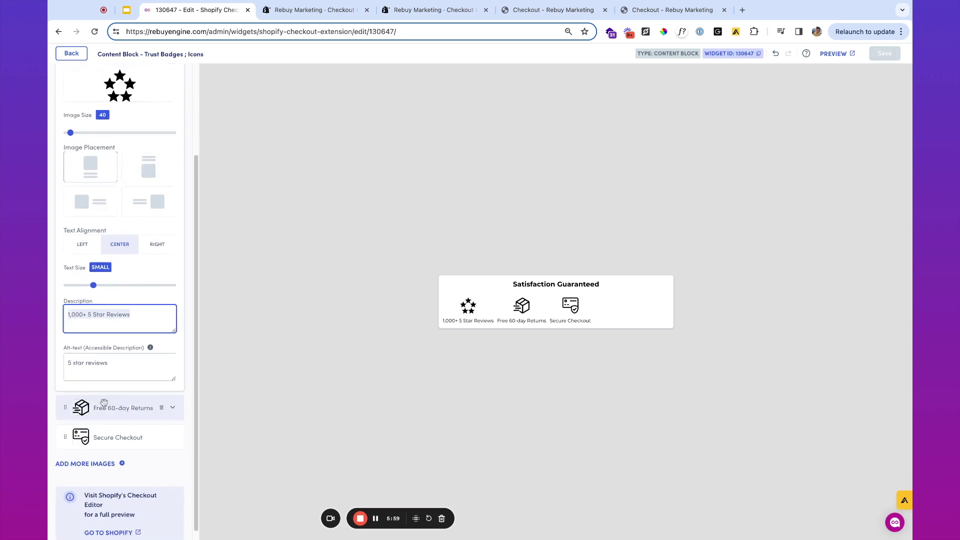
{"action": "left_click", "coordinate": [118, 407]}
{"action": "left_click", "coordinate": [116, 432]}
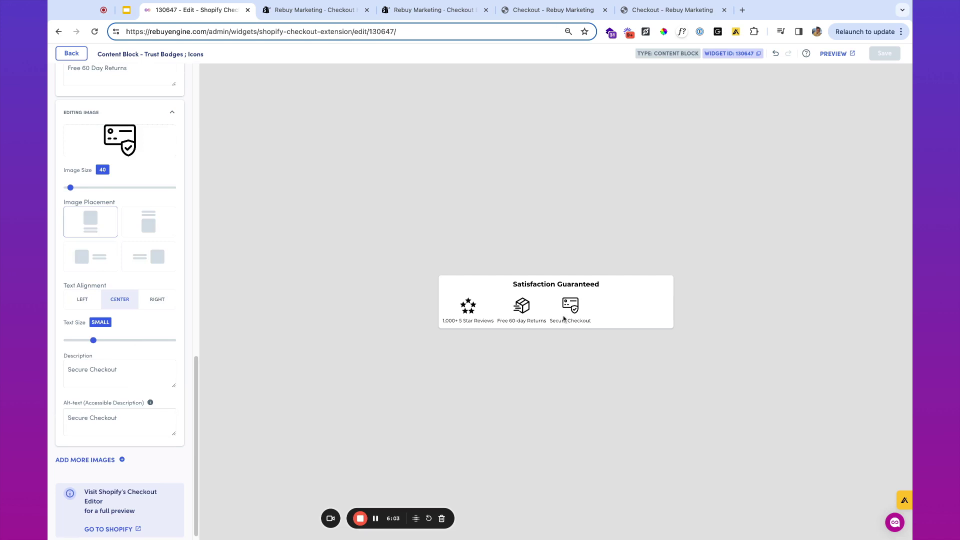
{"action": "left_click", "coordinate": [737, 55]}
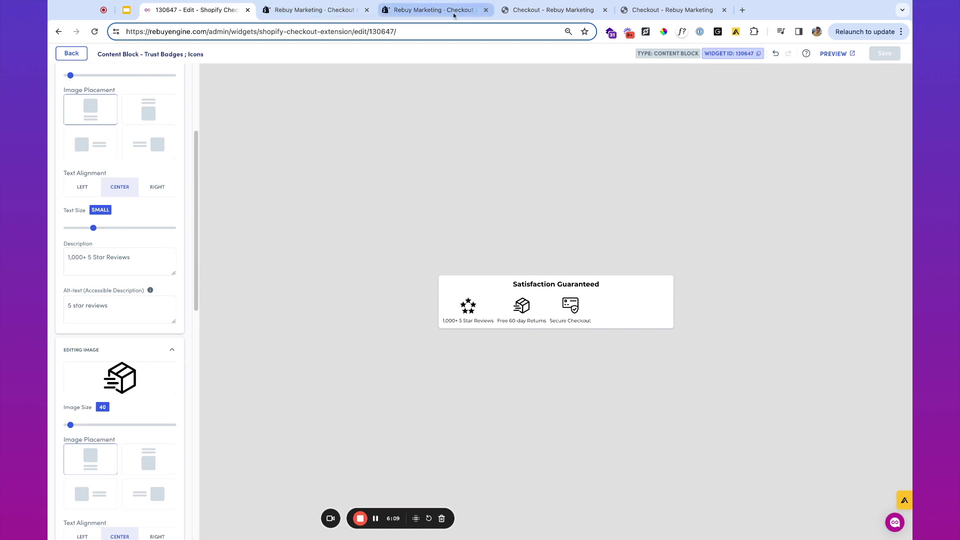
{"action": "left_click", "coordinate": [519, 9]}
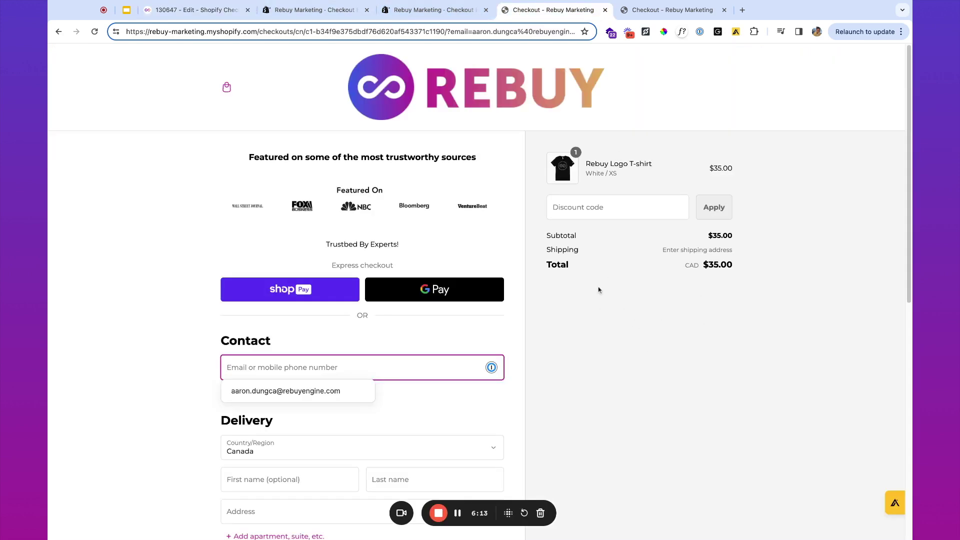
Add a Rebuy Smart Component with widget ID 130647, included in Shop Pay and not hidden
{"action": "left_click", "coordinate": [283, 10]}
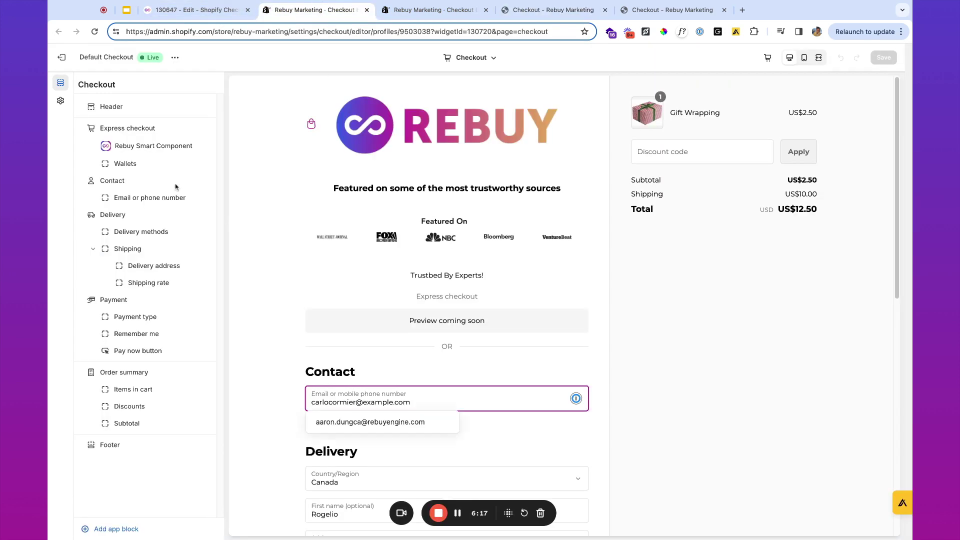
{"action": "left_click", "coordinate": [109, 530]}
{"action": "left_click", "coordinate": [148, 152]}
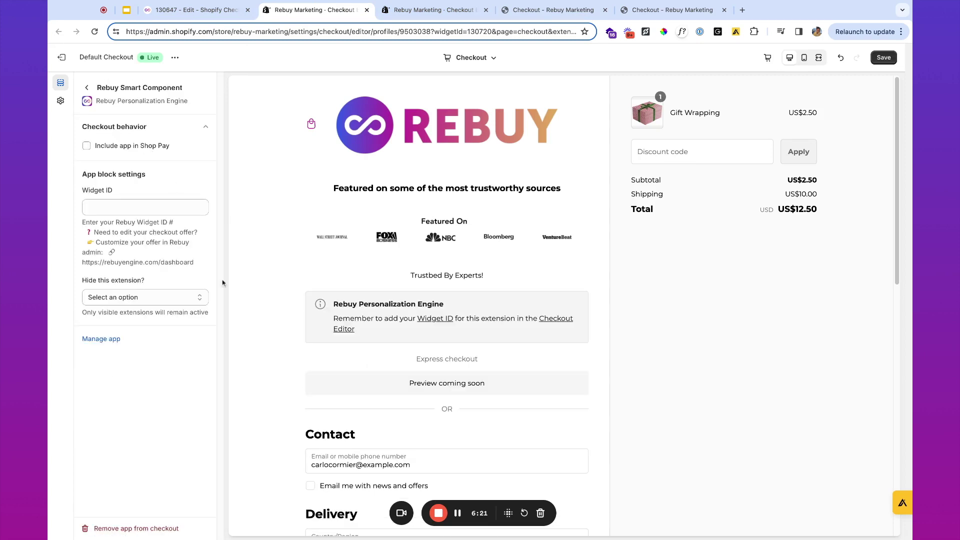
{"action": "left_click", "coordinate": [152, 207]}
{"action": "key", "text": "ctrl+v"}
{"action": "left_click", "coordinate": [87, 146]}
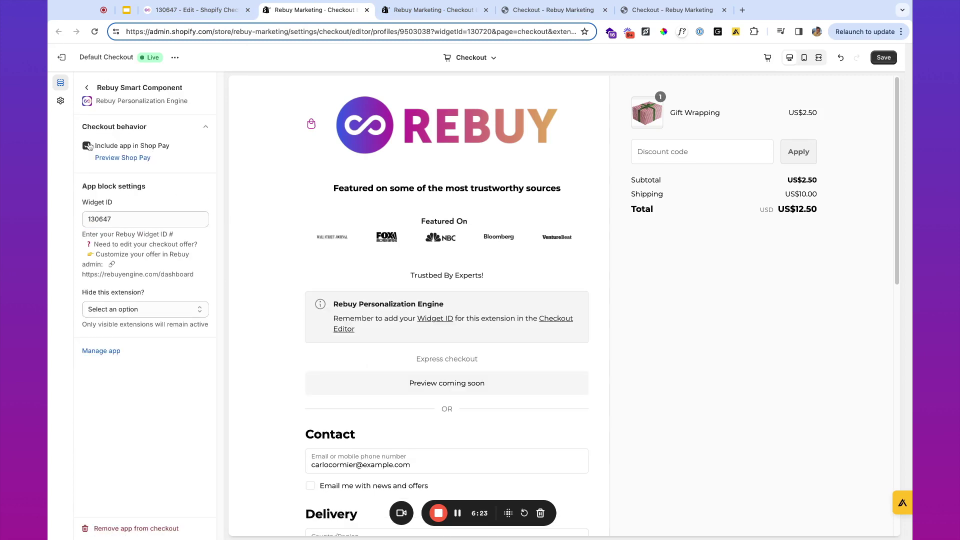
{"action": "left_click", "coordinate": [119, 308]}
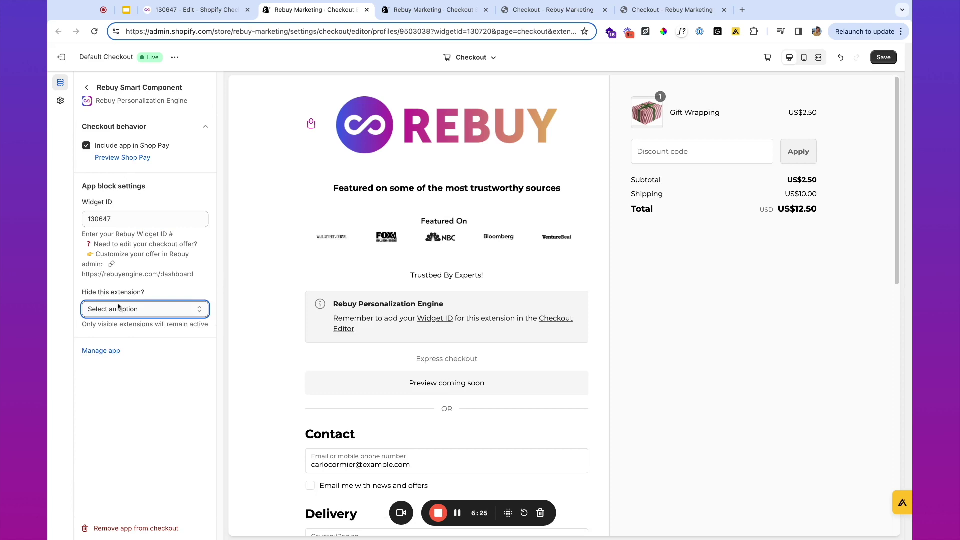
{"action": "left_click", "coordinate": [119, 308]}
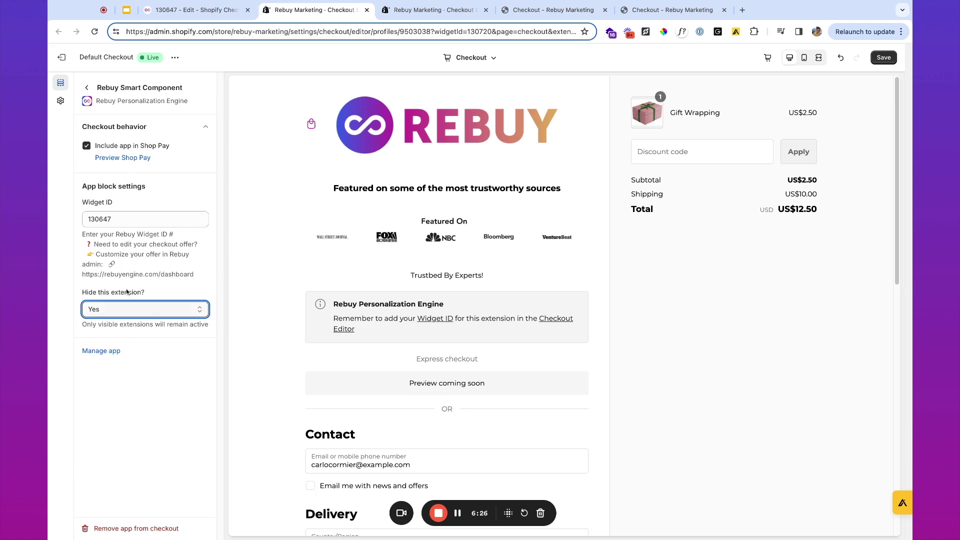
{"action": "left_click", "coordinate": [153, 313]}
{"action": "left_click", "coordinate": [150, 321]}
{"action": "left_click", "coordinate": [87, 88]}
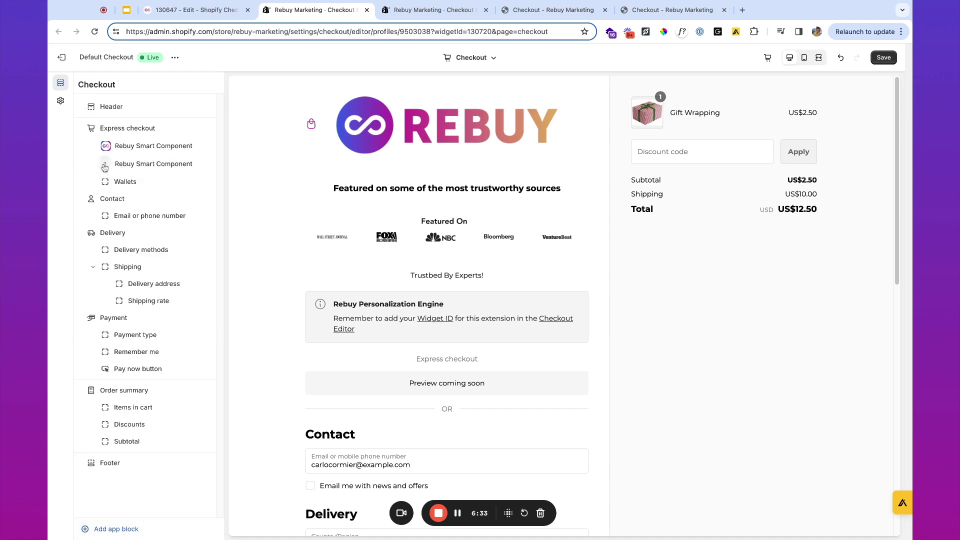
Move the new block into the order summary, save, and reload the live checkout
{"action": "left_click_drag", "start_coordinate": [104, 167], "coordinate": [125, 435]}
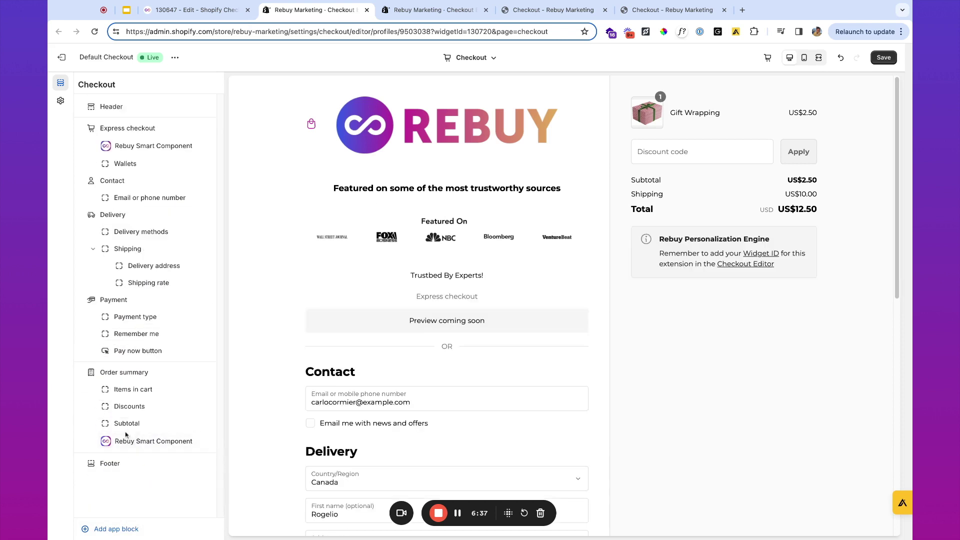
{"action": "left_click", "coordinate": [883, 57]}
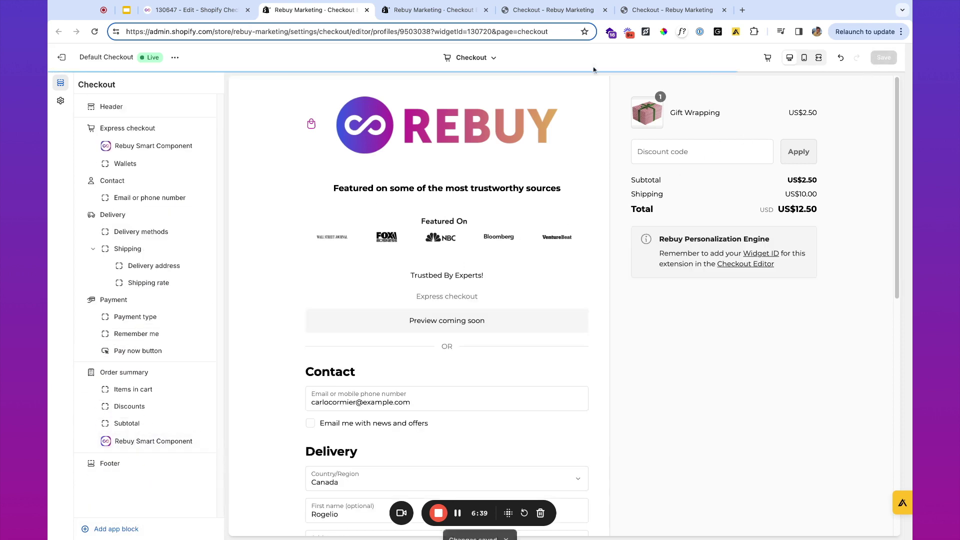
{"action": "left_click", "coordinate": [554, 11]}
{"action": "left_click", "coordinate": [95, 33]}
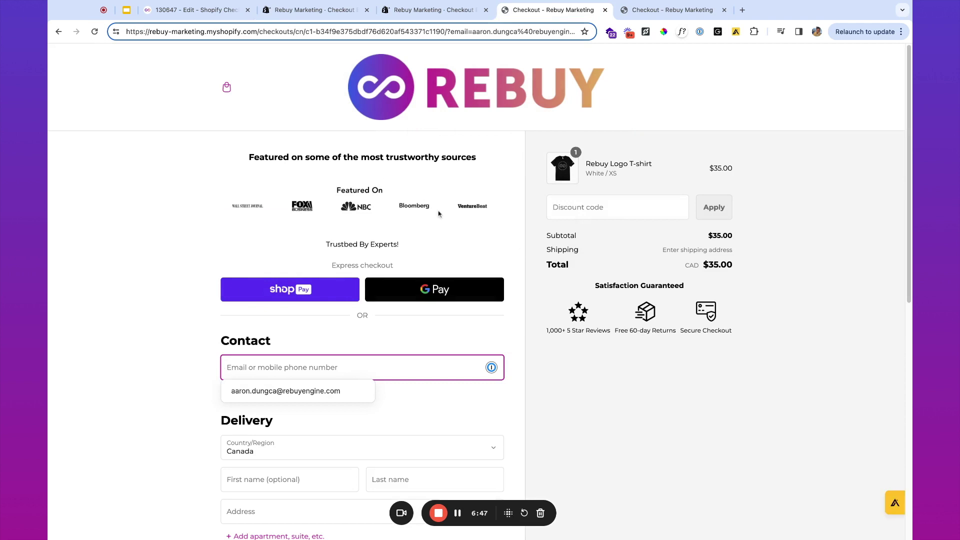
Confirm the Satisfaction Guaranteed badges sit under the order total, then return to Rebuy's checkout extensions list
{"action": "scroll", "coordinate": [440, 225], "scroll_direction": "down", "scroll_amount": 5}
{"action": "scroll", "coordinate": [436, 145], "scroll_direction": "up", "scroll_amount": 5}
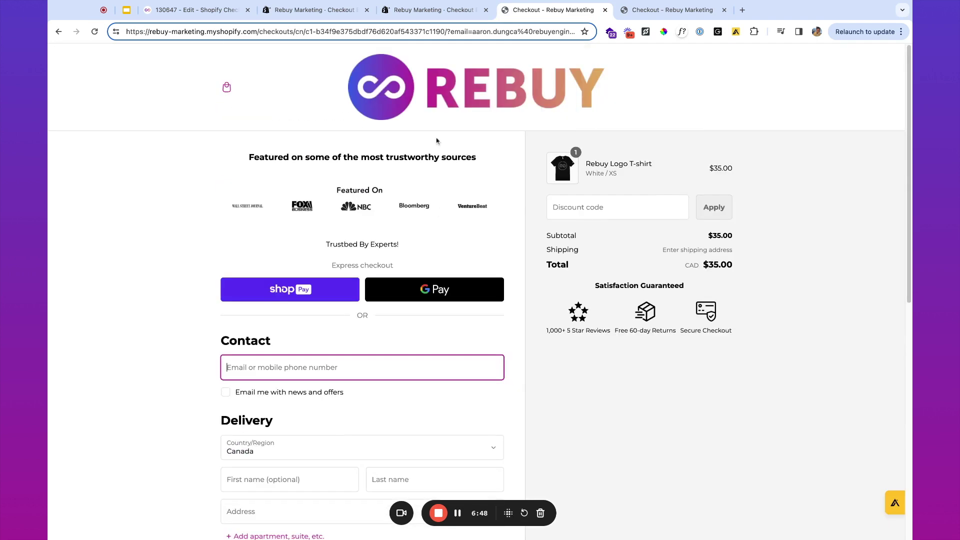
{"action": "left_click", "coordinate": [320, 11]}
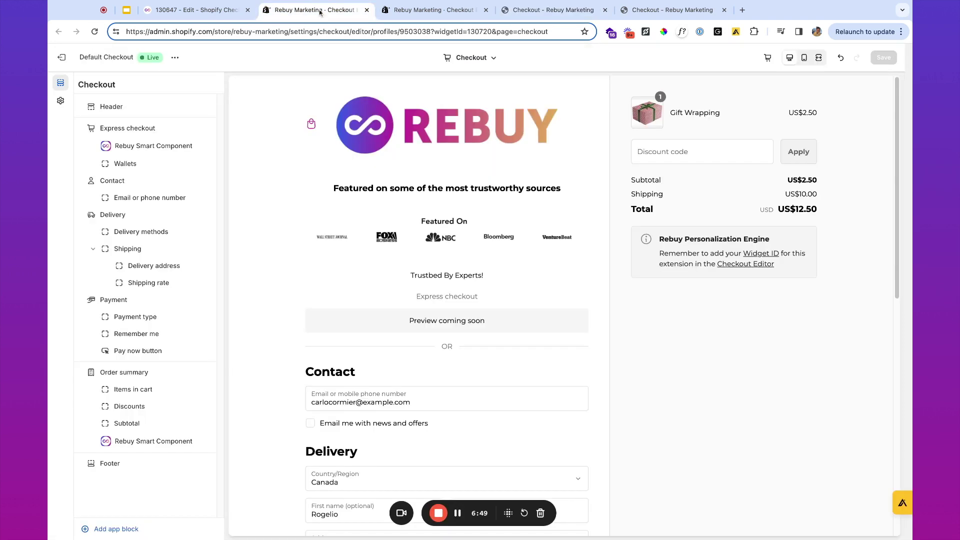
{"action": "left_click", "coordinate": [210, 13]}
{"action": "left_click", "coordinate": [72, 54]}
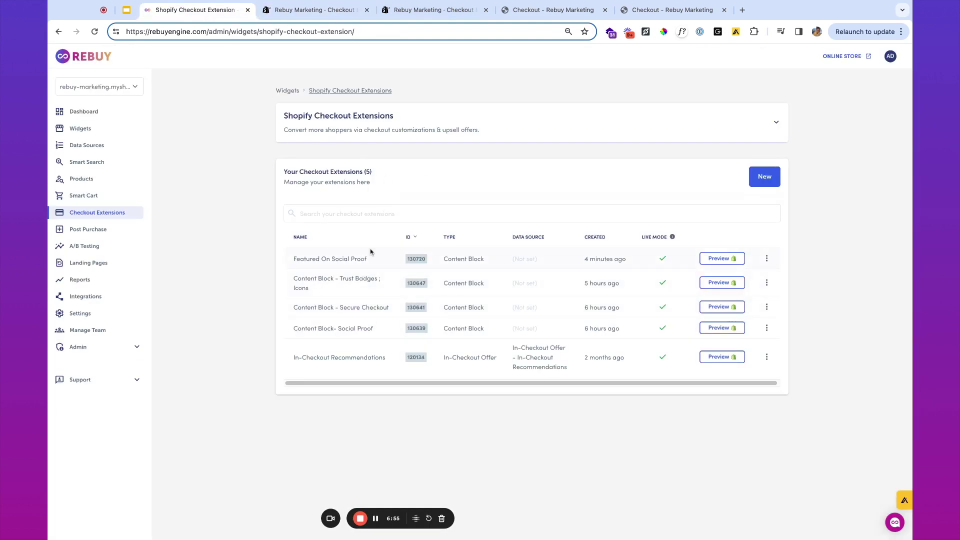
In the Secure Checkout block, review the 'Safe & Secure Checkout' title and the Visa image, leaving both unchanged
{"action": "left_click", "coordinate": [363, 309]}
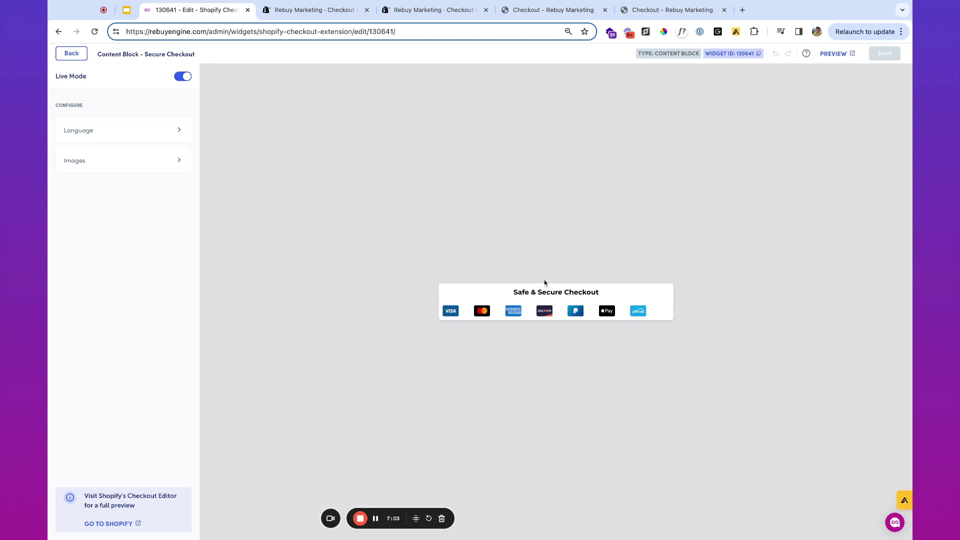
{"action": "left_click", "coordinate": [134, 135]}
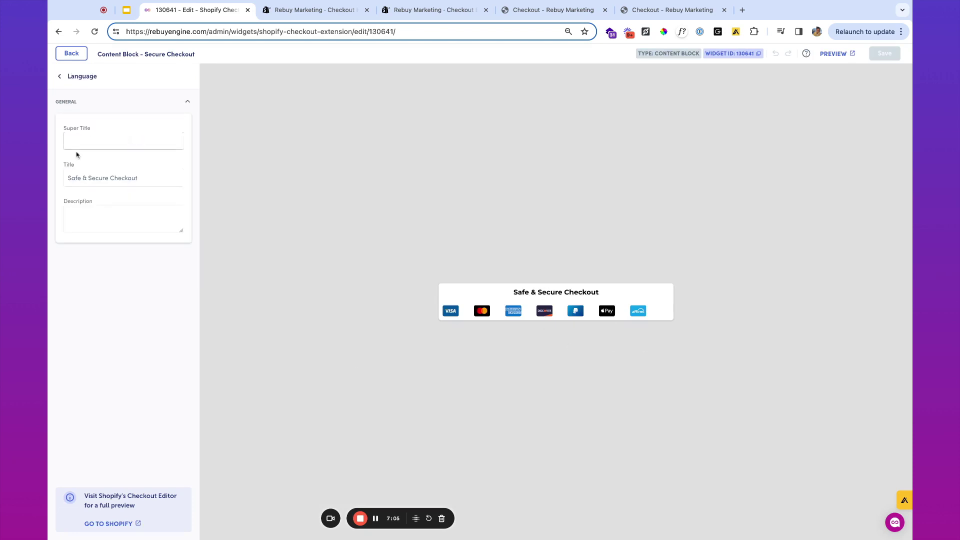
{"action": "triple_click", "coordinate": [78, 185]}
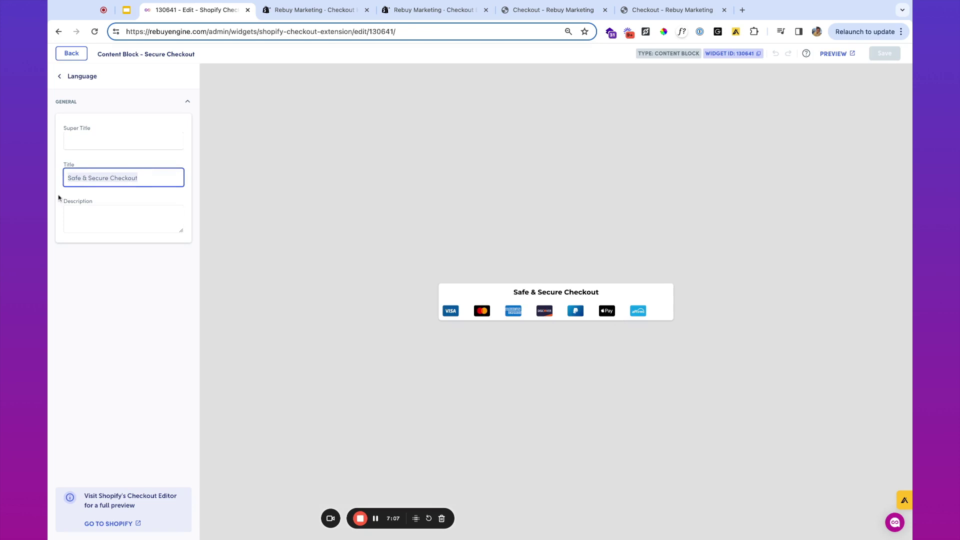
{"action": "left_click", "coordinate": [59, 77]}
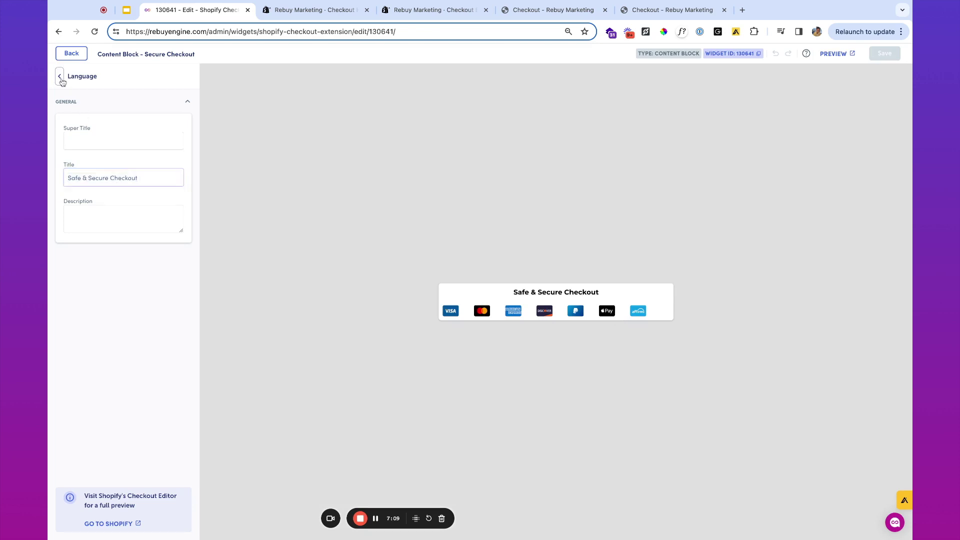
{"action": "left_click", "coordinate": [101, 170]}
{"action": "left_click", "coordinate": [111, 171]}
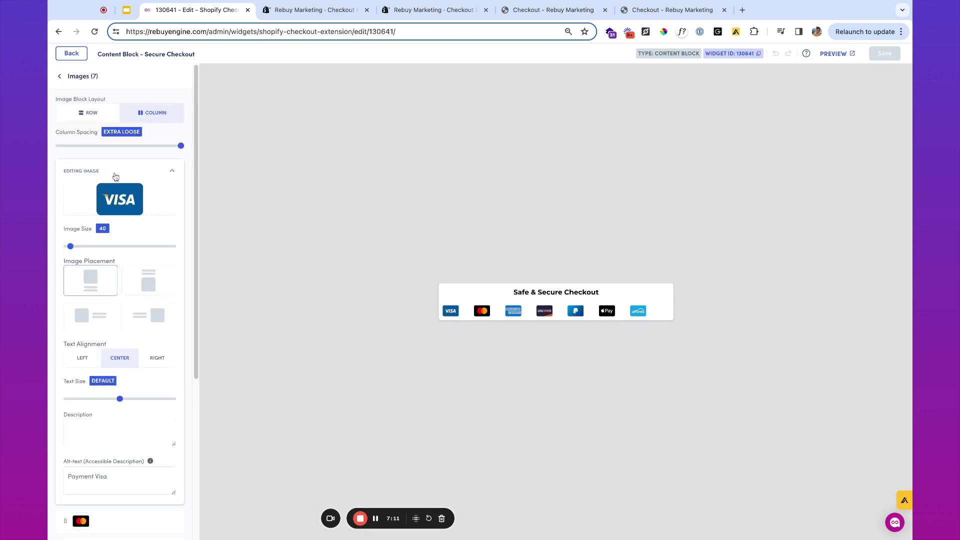
{"action": "left_click", "coordinate": [122, 206]}
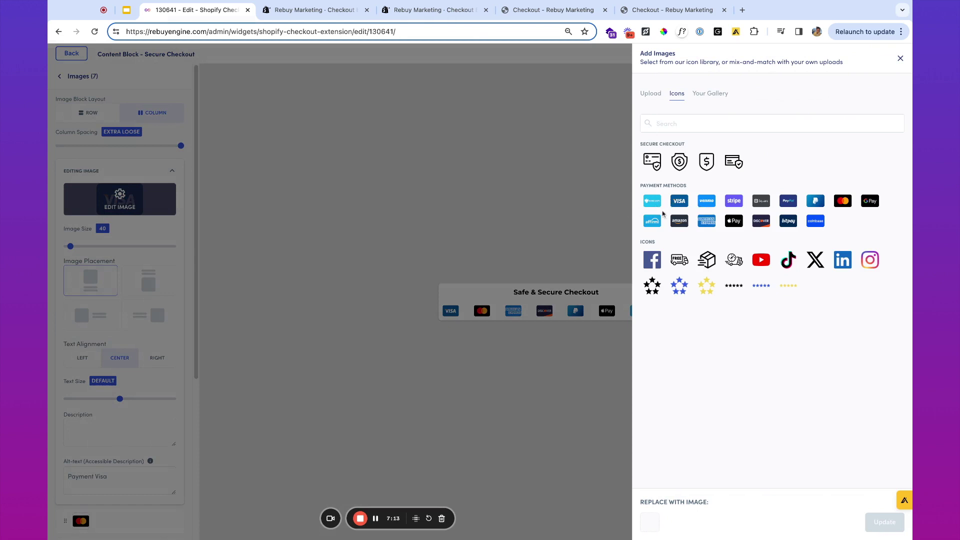
{"action": "left_click", "coordinate": [459, 242]}
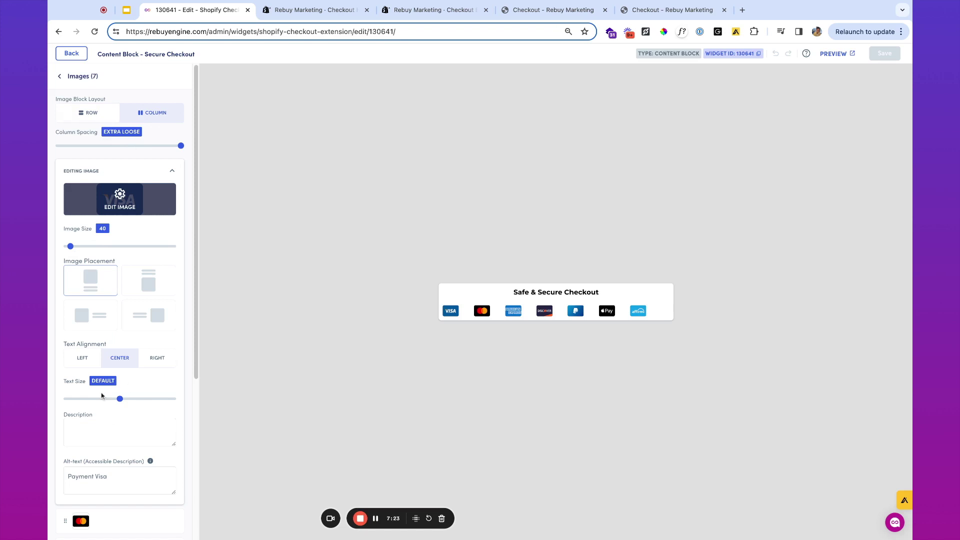
Copy the Secure Checkout widget ID 130641 to the clipboard
{"action": "scroll", "coordinate": [102, 395], "scroll_direction": "down", "scroll_amount": 5}
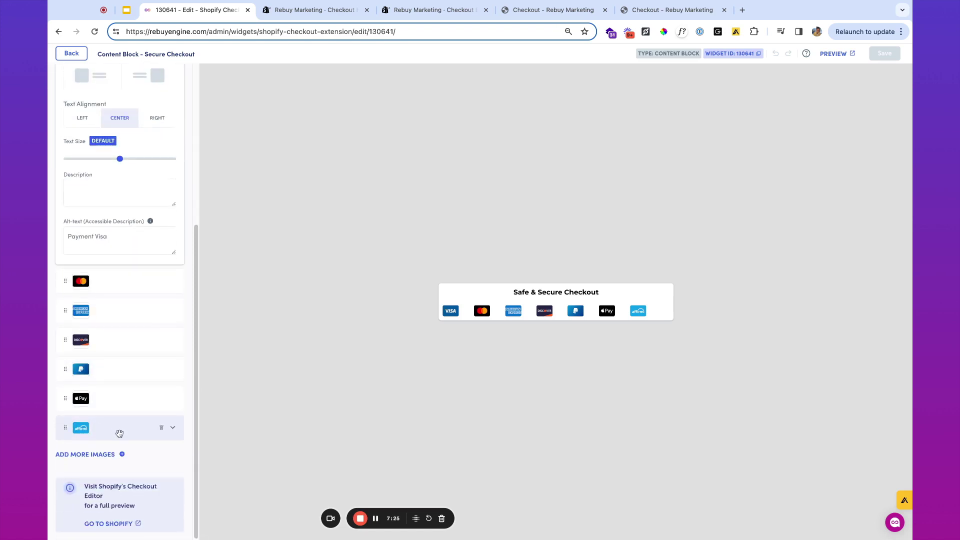
{"action": "scroll", "coordinate": [120, 432], "scroll_direction": "up", "scroll_amount": 5}
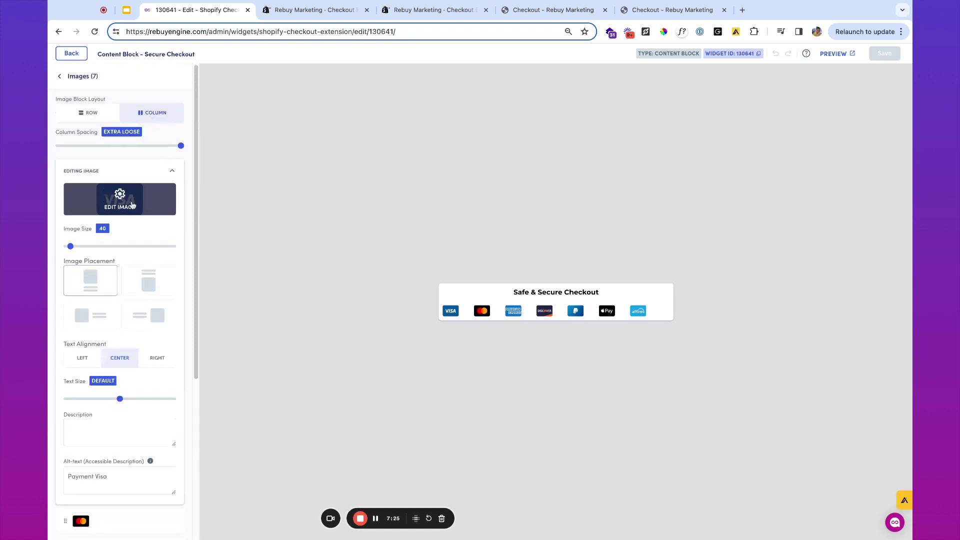
{"action": "left_click", "coordinate": [729, 54]}
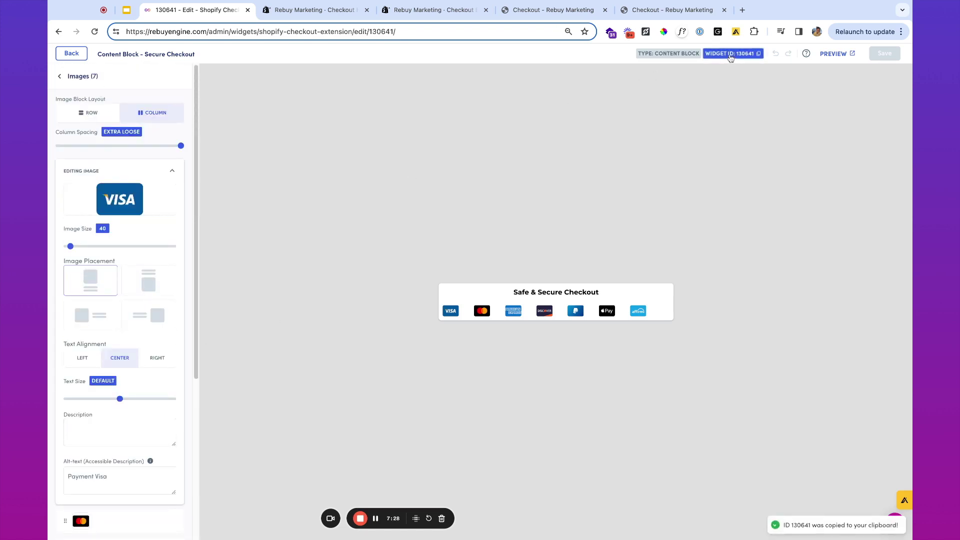
{"action": "left_click", "coordinate": [419, 10]}
Add a visible Rebuy Smart Component for widget 130641, included in Shop Pay, to the Payment section
{"action": "left_click", "coordinate": [306, 5]}
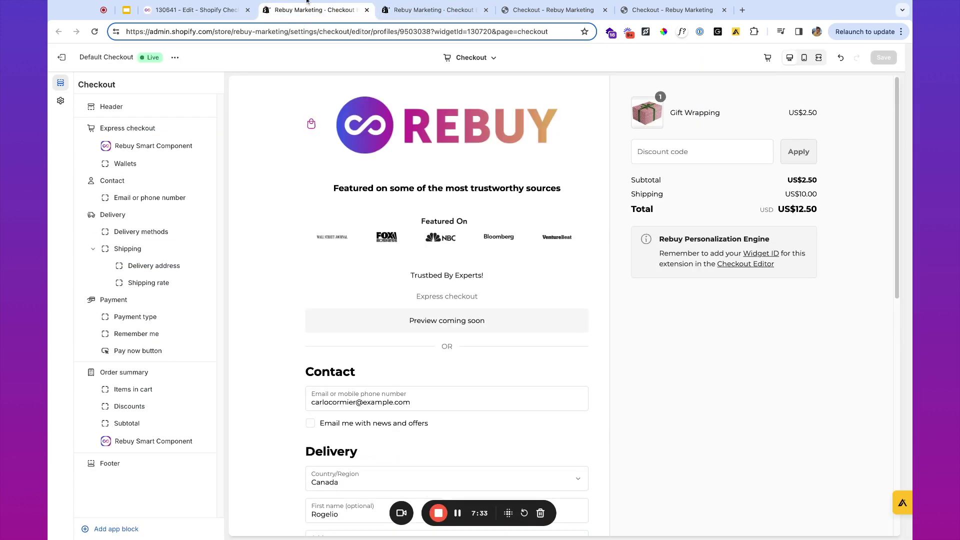
{"action": "left_click", "coordinate": [116, 528]}
{"action": "left_click", "coordinate": [155, 146]}
{"action": "left_click", "coordinate": [135, 209]}
{"action": "key", "text": "super+v"}
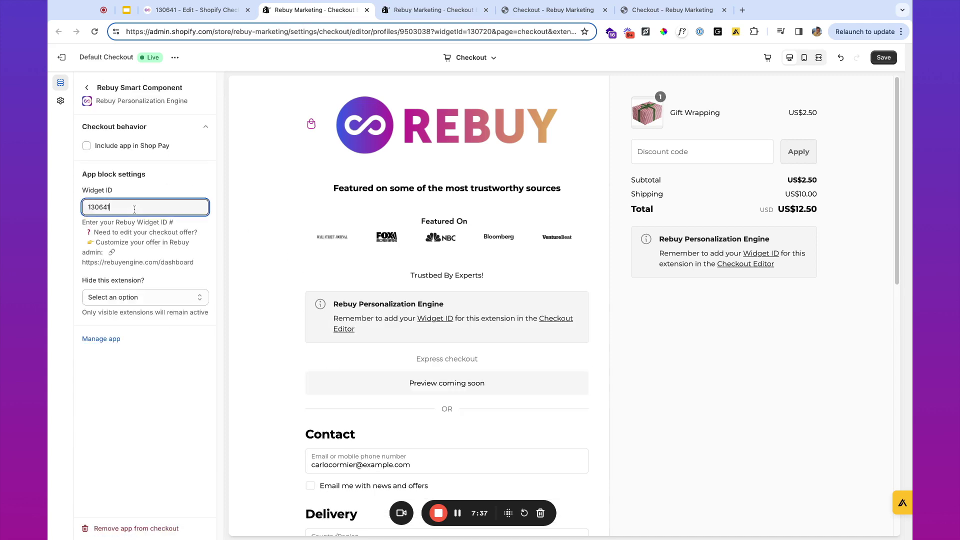
{"action": "left_click", "coordinate": [88, 146]}
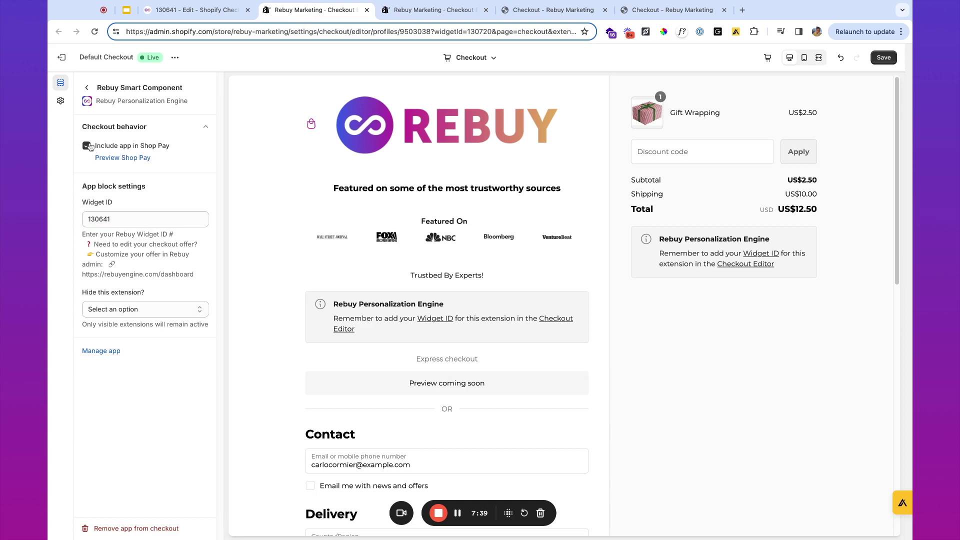
{"action": "left_click", "coordinate": [140, 312]}
{"action": "left_click", "coordinate": [140, 322]}
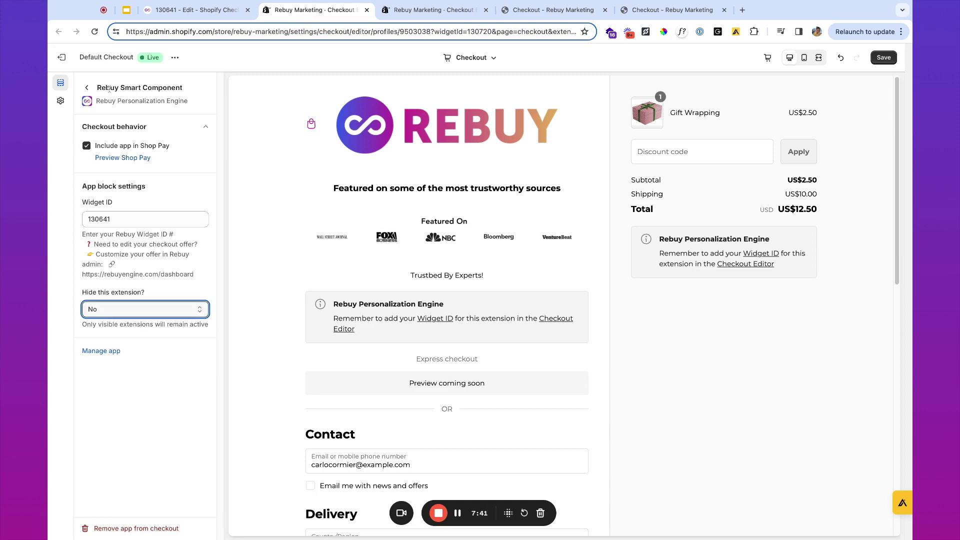
{"action": "left_click", "coordinate": [87, 88]}
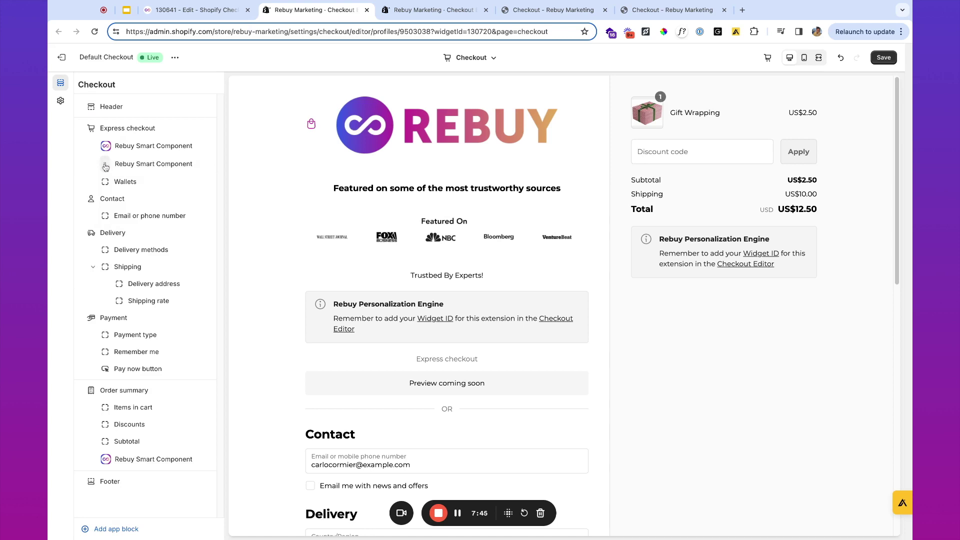
{"action": "left_click_drag", "start_coordinate": [105, 166], "coordinate": [115, 326]}
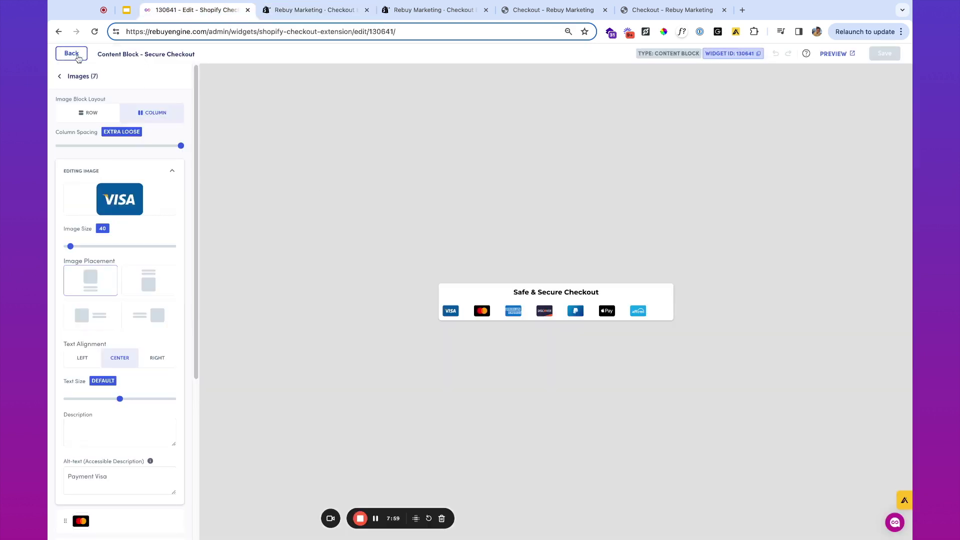
Open Content Block- Social Proof, browse its image library without adding images, and copy widget ID 130639
{"action": "left_click", "coordinate": [71, 54]}
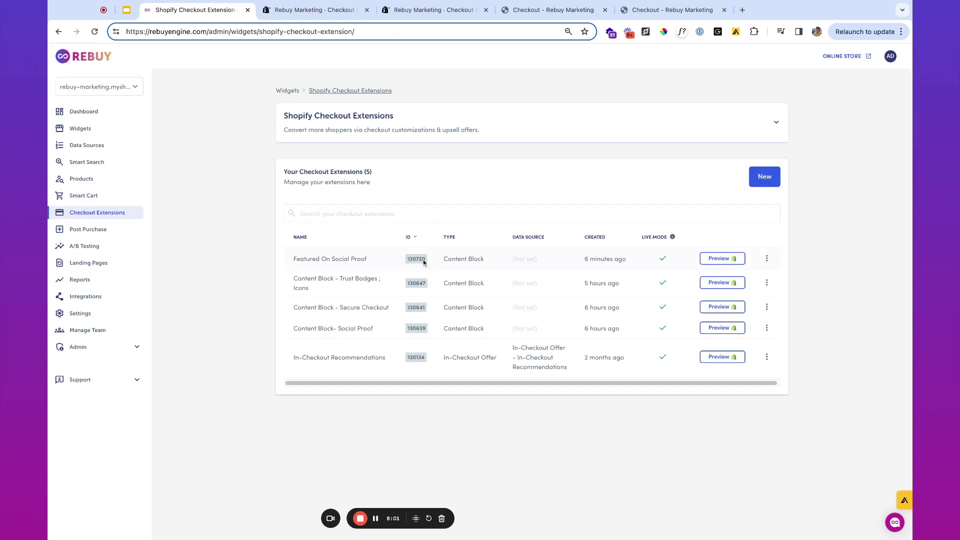
{"action": "left_click", "coordinate": [368, 329]}
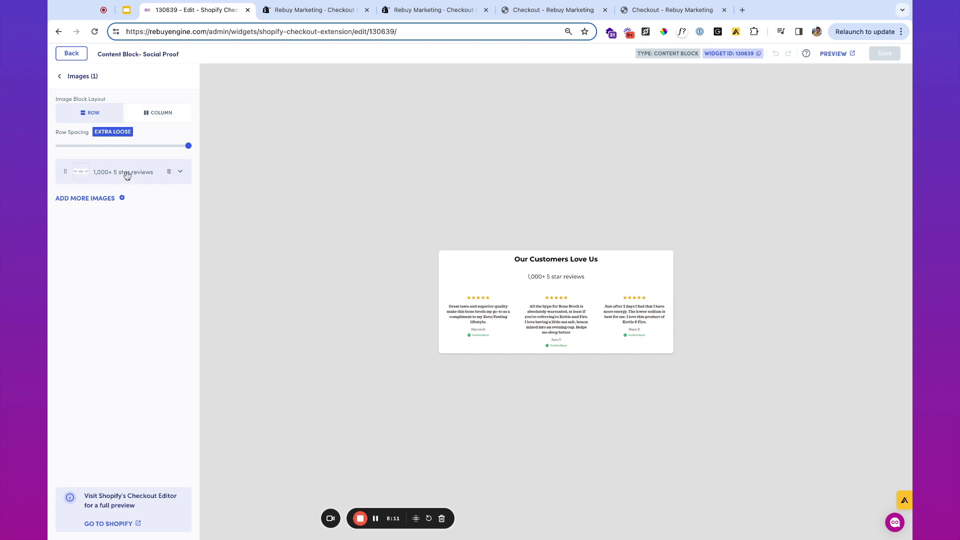
{"action": "left_click", "coordinate": [110, 199]}
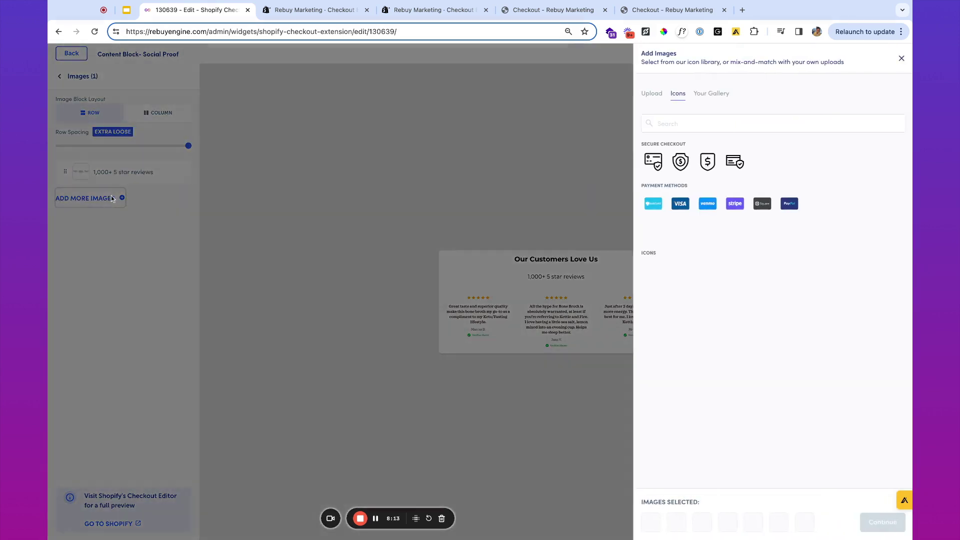
{"action": "left_click", "coordinate": [652, 96]}
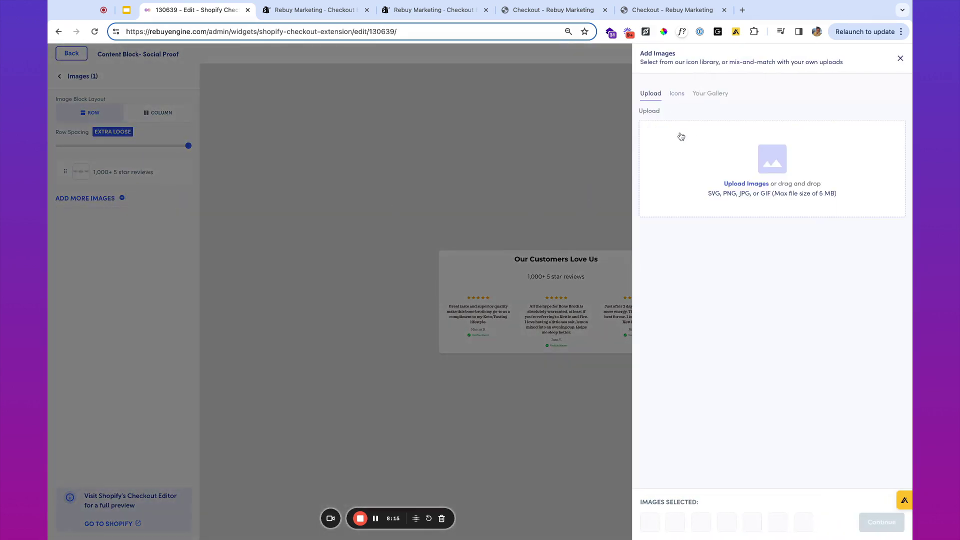
{"action": "left_click", "coordinate": [717, 94]}
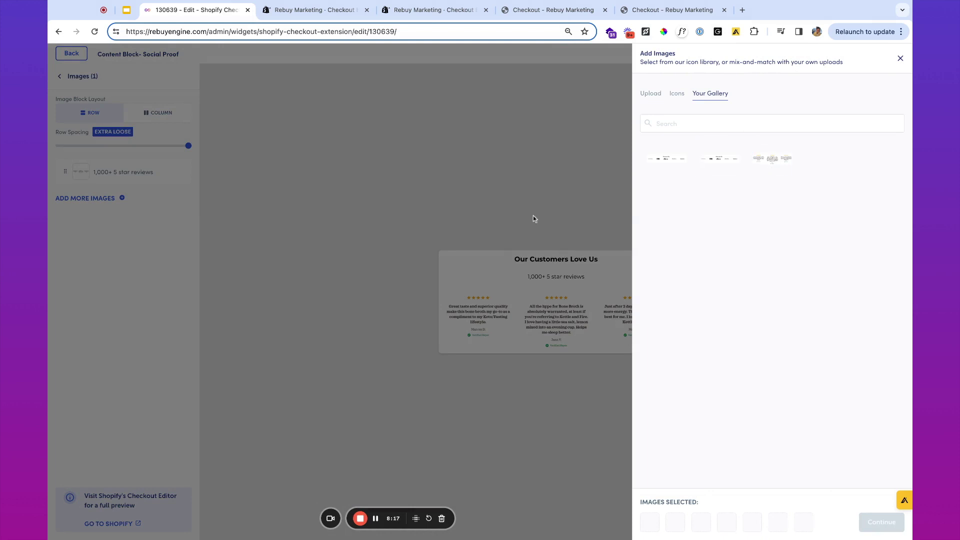
{"action": "left_click", "coordinate": [533, 215]}
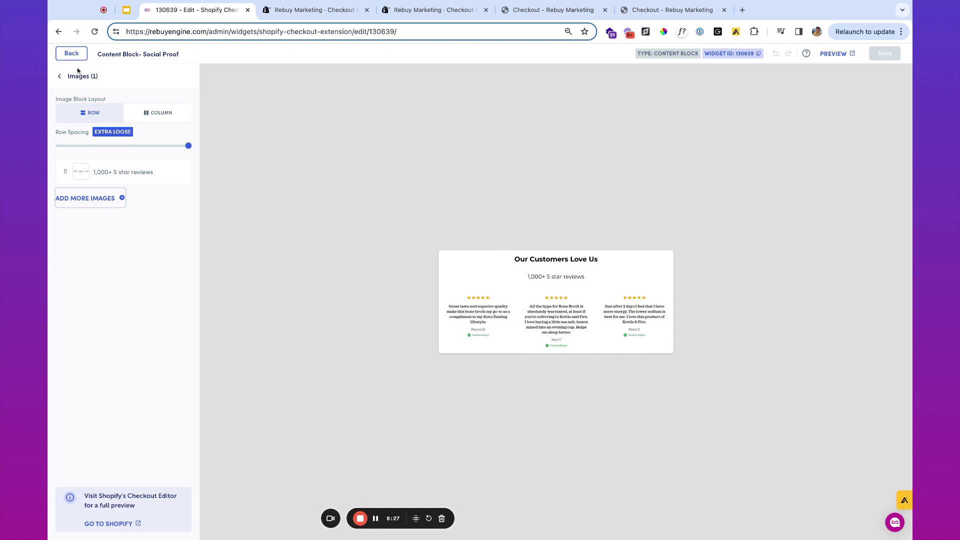
{"action": "left_click", "coordinate": [60, 78]}
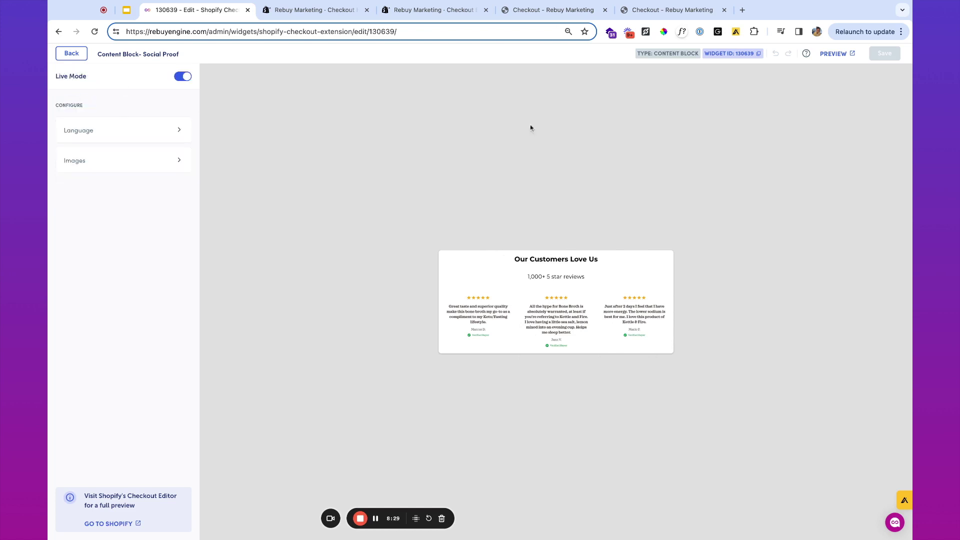
{"action": "left_click", "coordinate": [739, 54]}
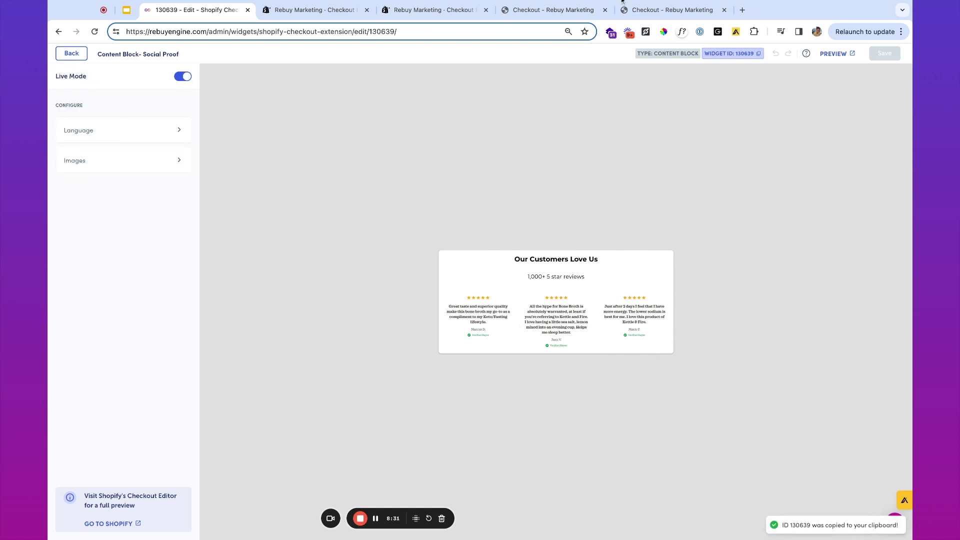
Add a Rebuy Smart Component for widget 130639, included in Shop Pay and set not hidden
{"action": "left_click", "coordinate": [309, 9]}
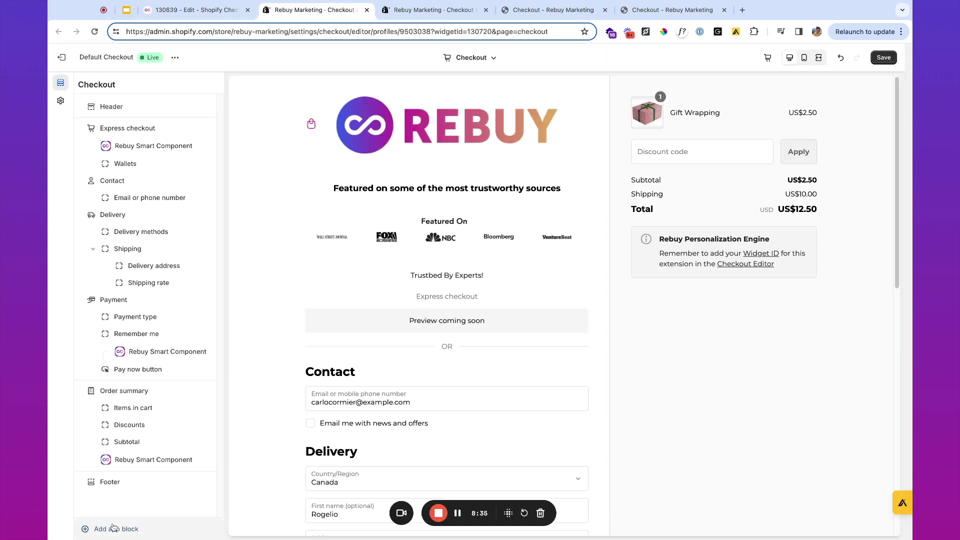
{"action": "left_click", "coordinate": [113, 528]}
{"action": "left_click", "coordinate": [165, 145]}
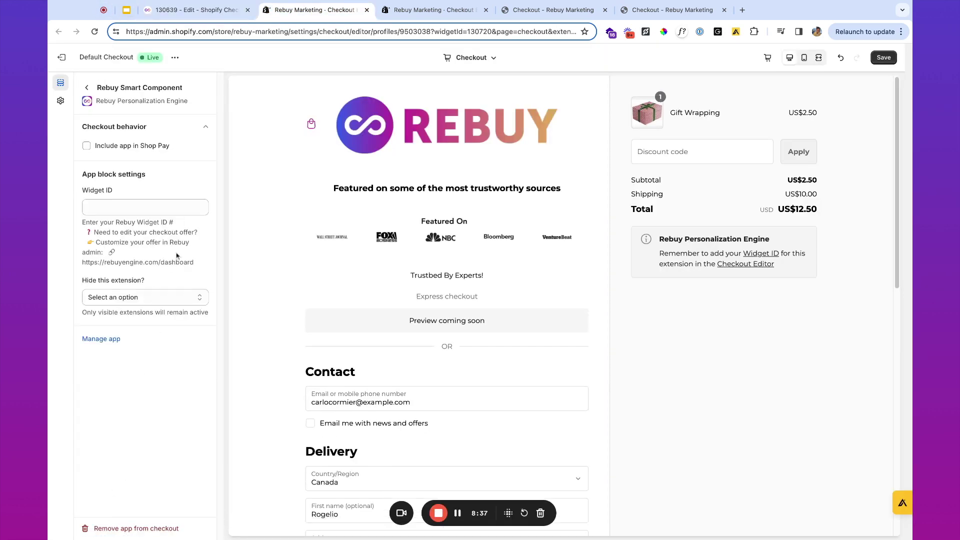
{"action": "left_click", "coordinate": [160, 206]}
{"action": "key", "text": "super+v"}
{"action": "left_click", "coordinate": [87, 146]}
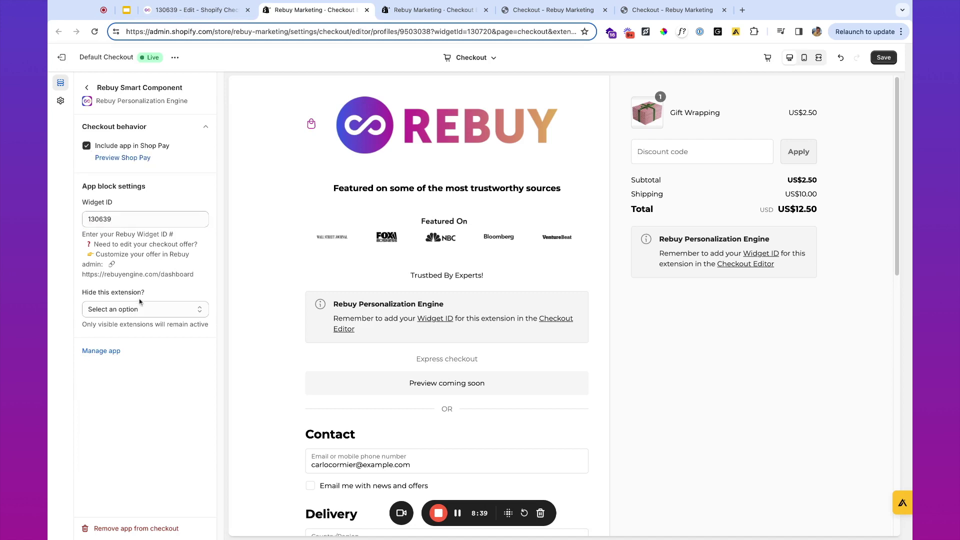
{"action": "left_click", "coordinate": [139, 309]}
{"action": "left_click", "coordinate": [139, 309]}
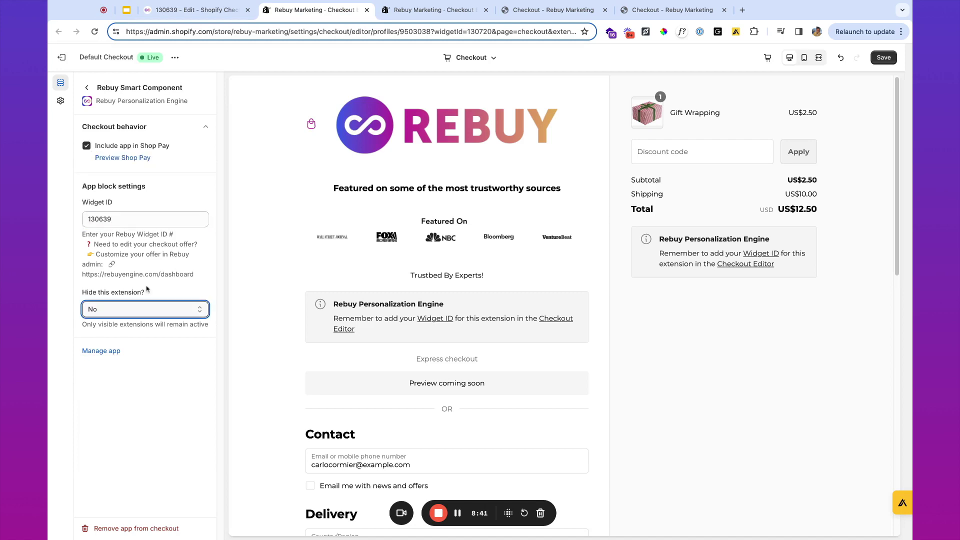
Move the new component into the Order summary and save the checkout
{"action": "left_click", "coordinate": [87, 88]}
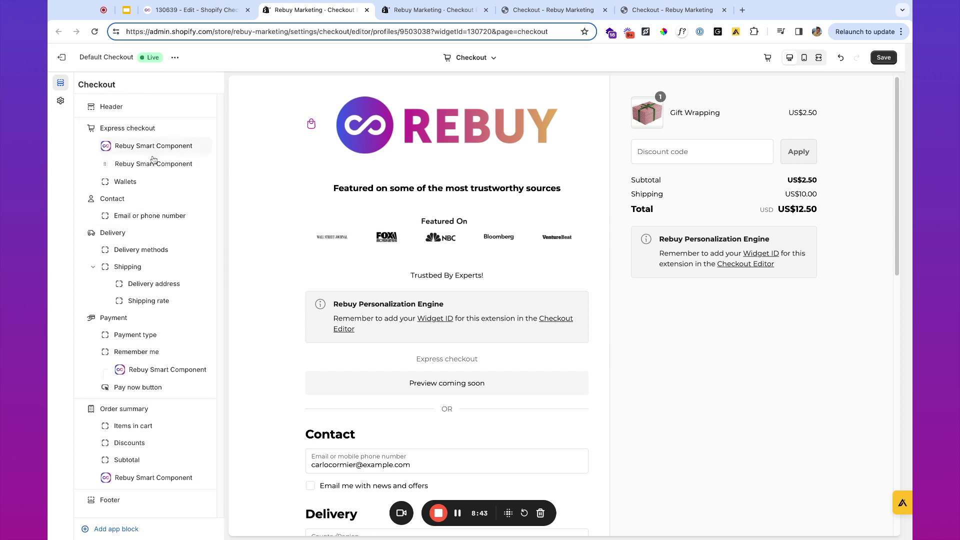
{"action": "left_click_drag", "start_coordinate": [108, 165], "coordinate": [115, 480]}
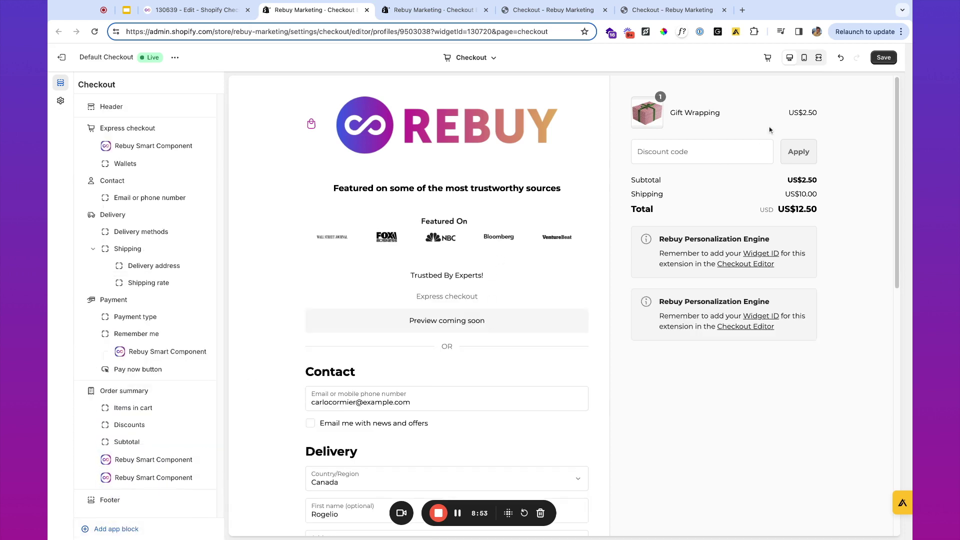
{"action": "left_click", "coordinate": [883, 57]}
{"action": "left_click", "coordinate": [442, 10]}
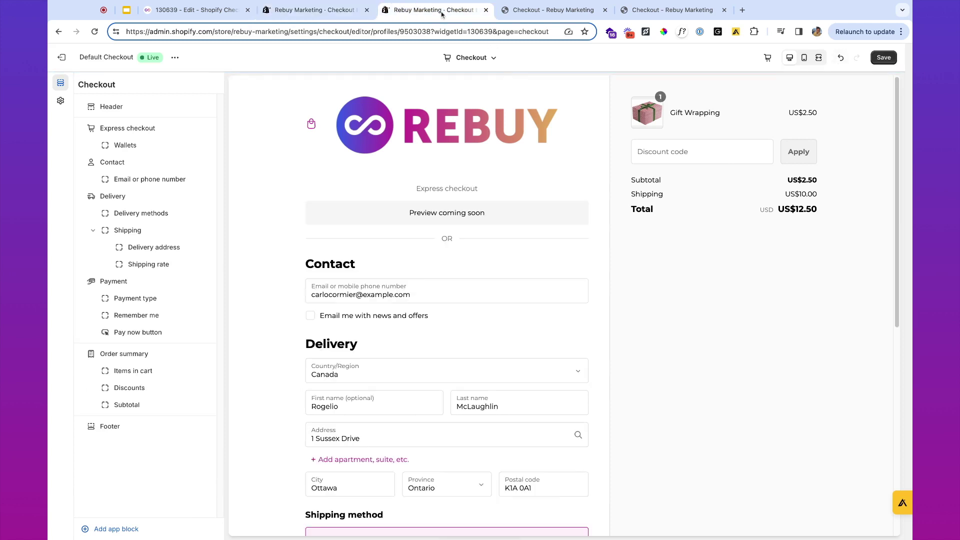
Reload the Checkout - Rebuy Marketing page so the customer reviews block appears below the order summary
{"action": "left_click", "coordinate": [552, 10]}
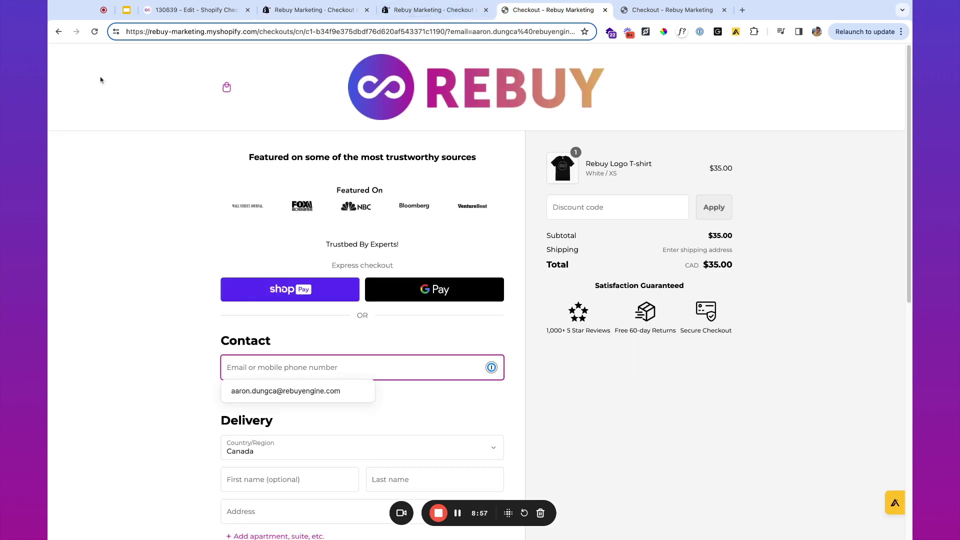
{"action": "left_click", "coordinate": [94, 31]}
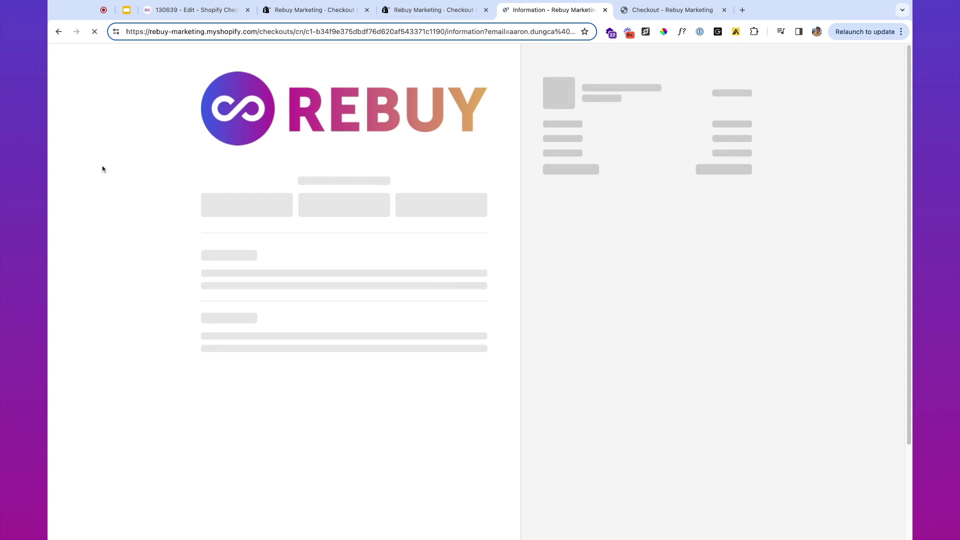